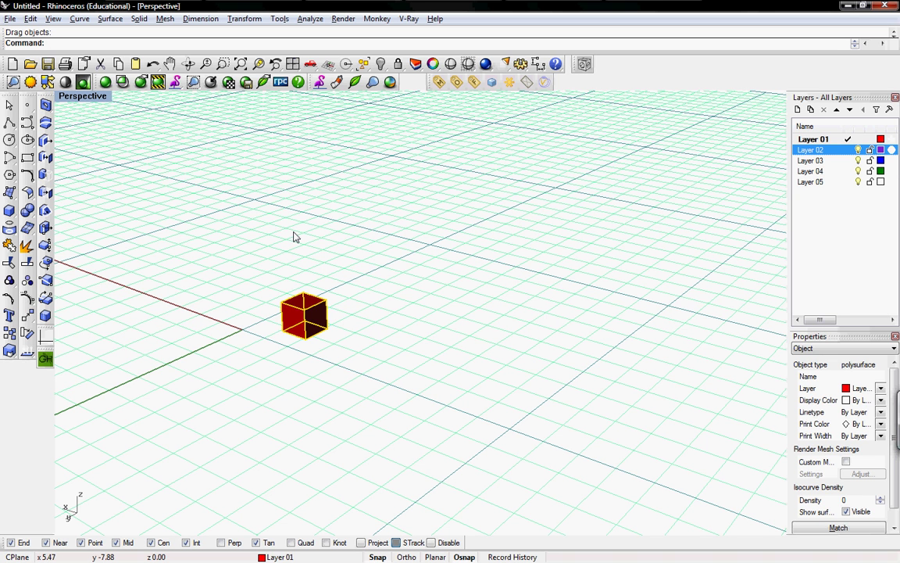
{"action": "left_click", "coordinate": [244, 19]}
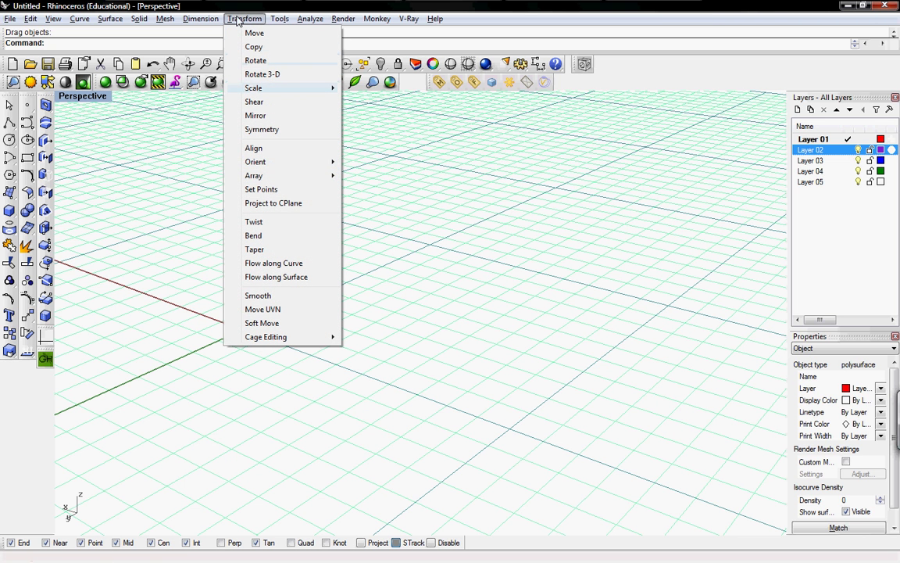
{"action": "left_click", "coordinate": [237, 20]}
{"action": "right_click", "coordinate": [611, 83]}
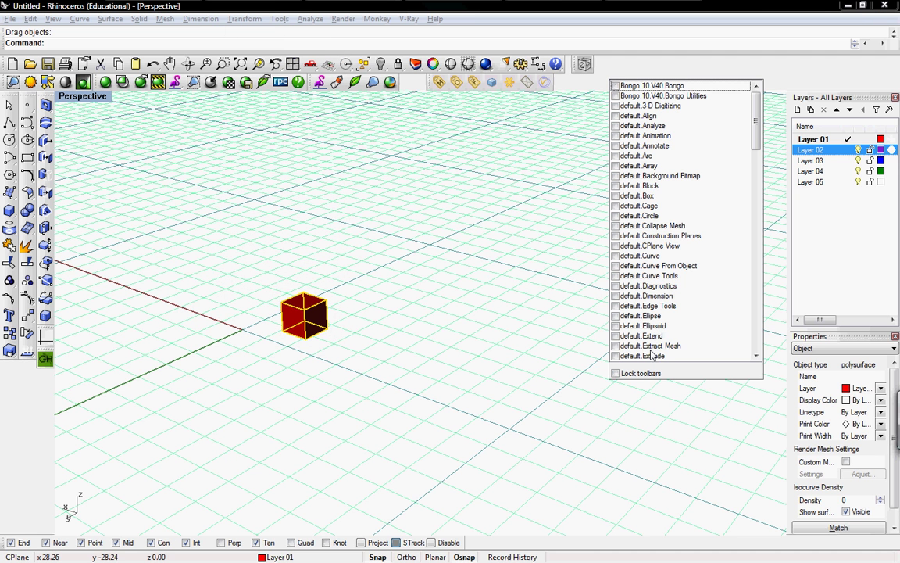
{"action": "left_click_drag", "start_coordinate": [757, 143], "coordinate": [763, 285]}
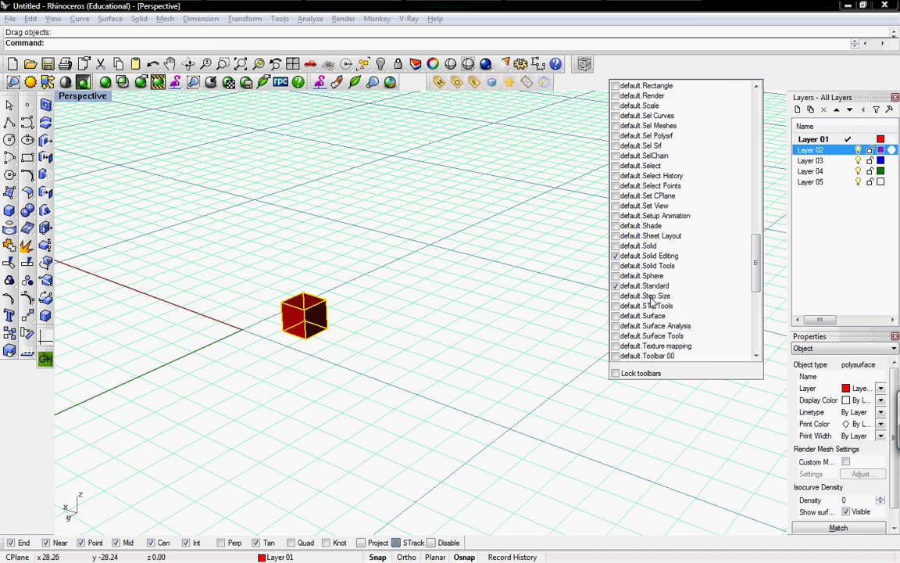
{"action": "key", "text": "Escape"}
Start a rectangular array of the selected cube with 6 items in X, 8 in Y and 3 in Z
{"action": "left_click", "coordinate": [241, 19]}
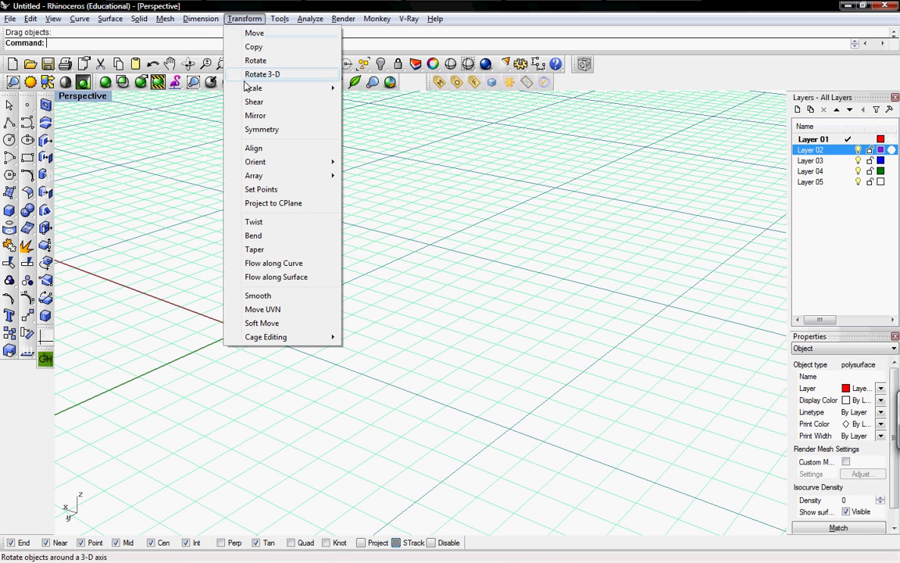
{"action": "mouse_move", "coordinate": [277, 177]}
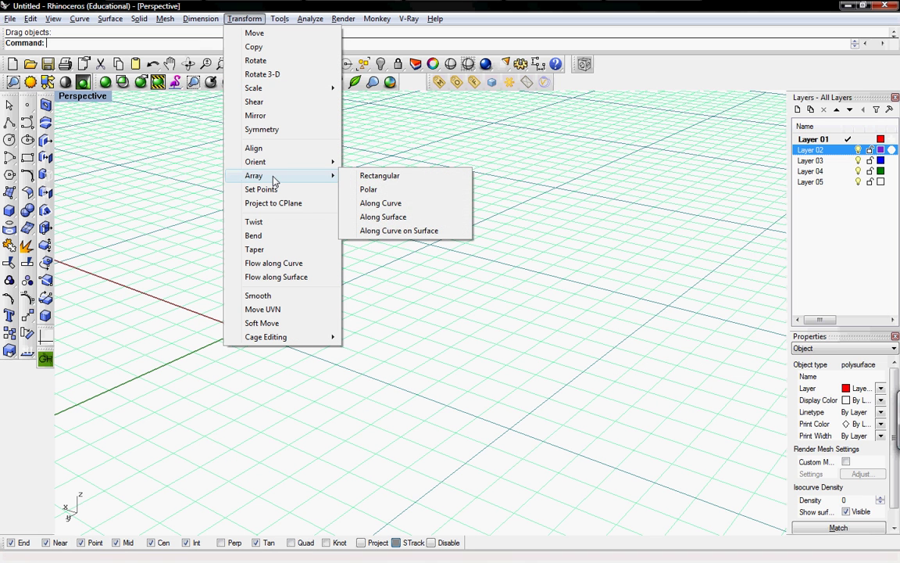
{"action": "left_click", "coordinate": [370, 177]}
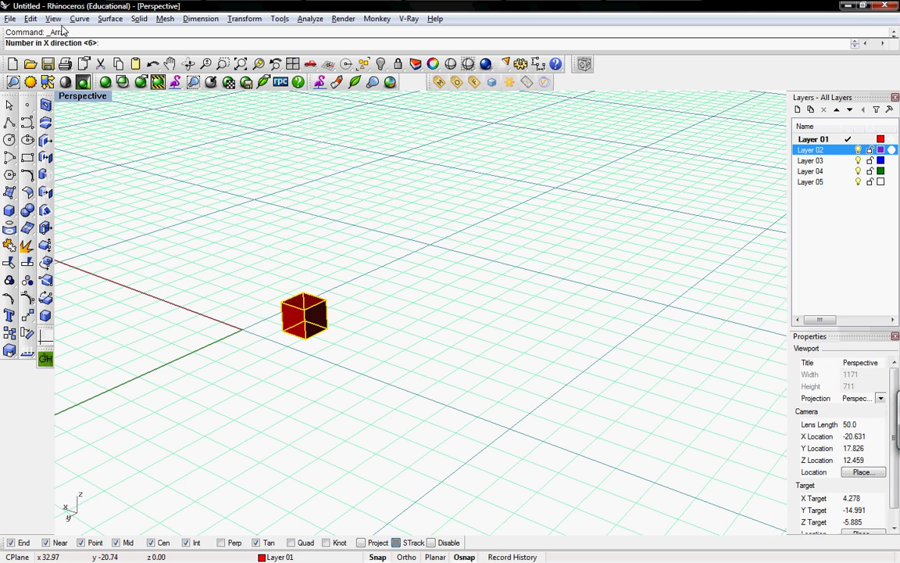
{"action": "scroll", "coordinate": [168, 275], "scroll_direction": "down", "scroll_amount": 2}
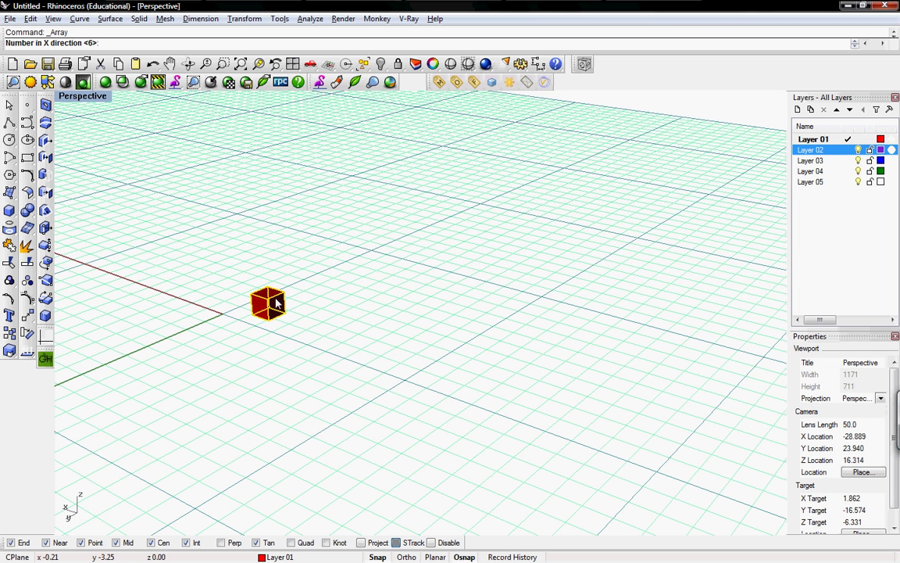
{"action": "right_click_drag", "start_coordinate": [327, 349], "coordinate": [292, 333], "text": "shift"}
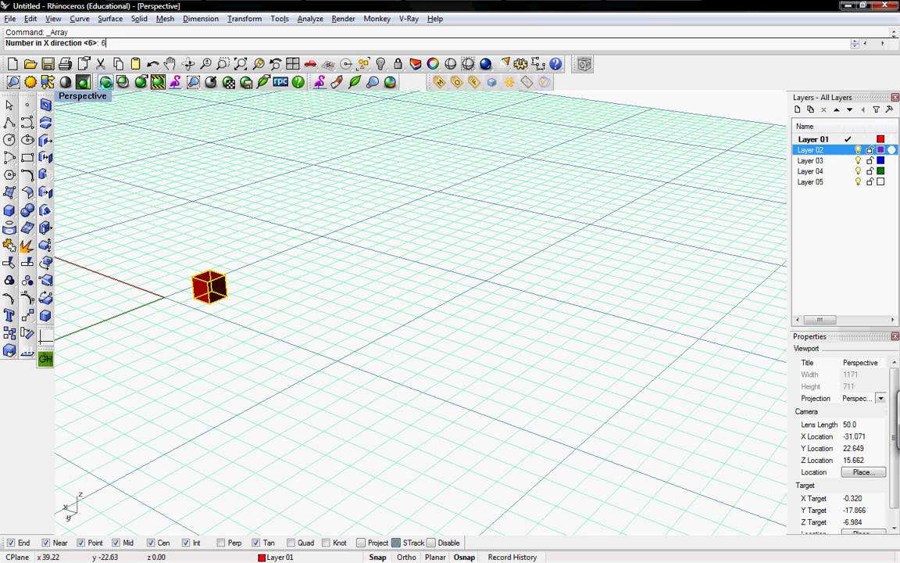
{"action": "key", "text": "Return"}
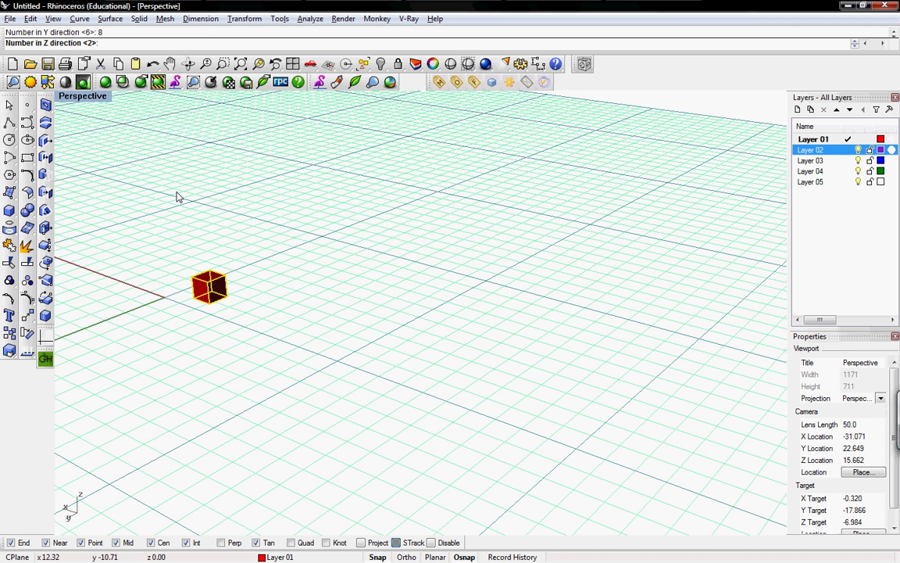
{"action": "key", "text": "Return"}
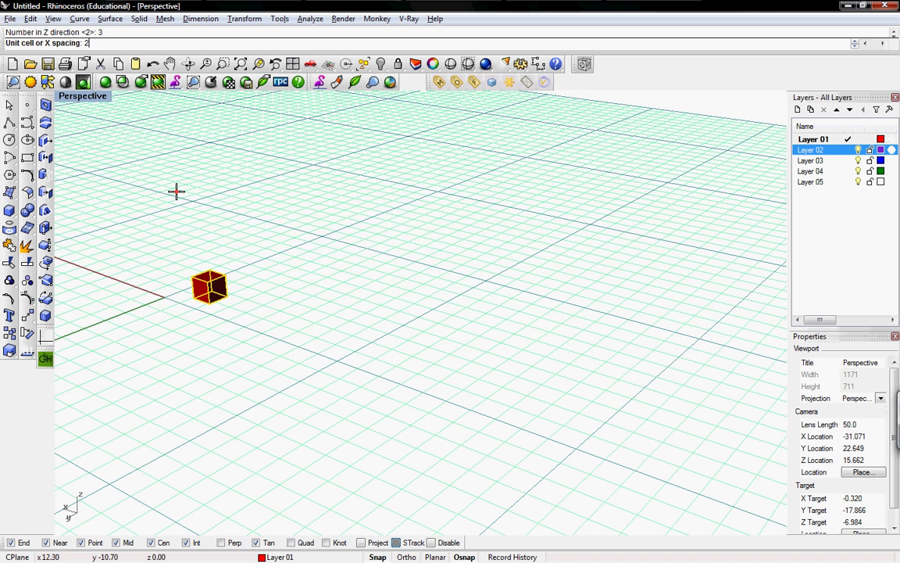
Set the array spacing to 2 in X, Y and Z and accept the array
{"action": "key", "text": "Return"}
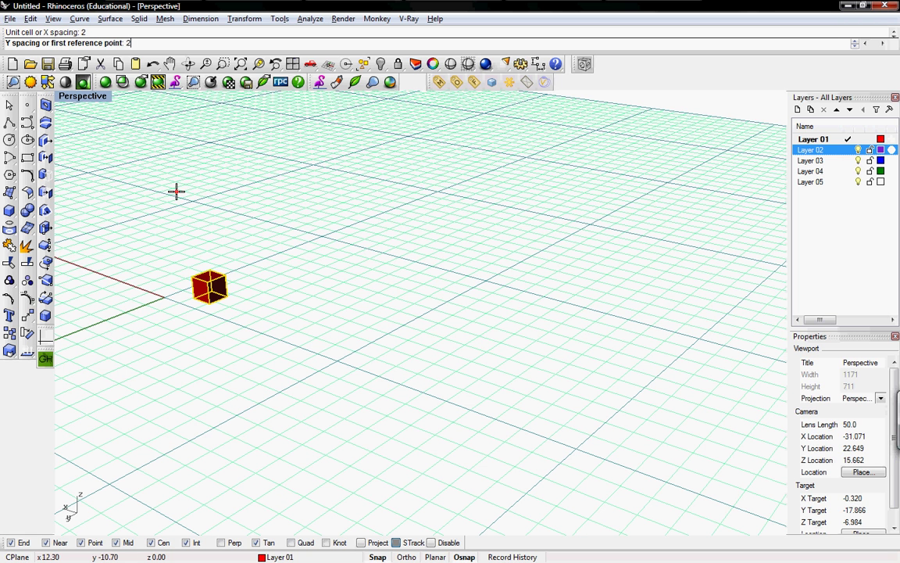
{"action": "type", "text": "2"}
{"action": "key", "text": "Return"}
{"action": "type", "text": "2"}
{"action": "key", "text": "Return"}
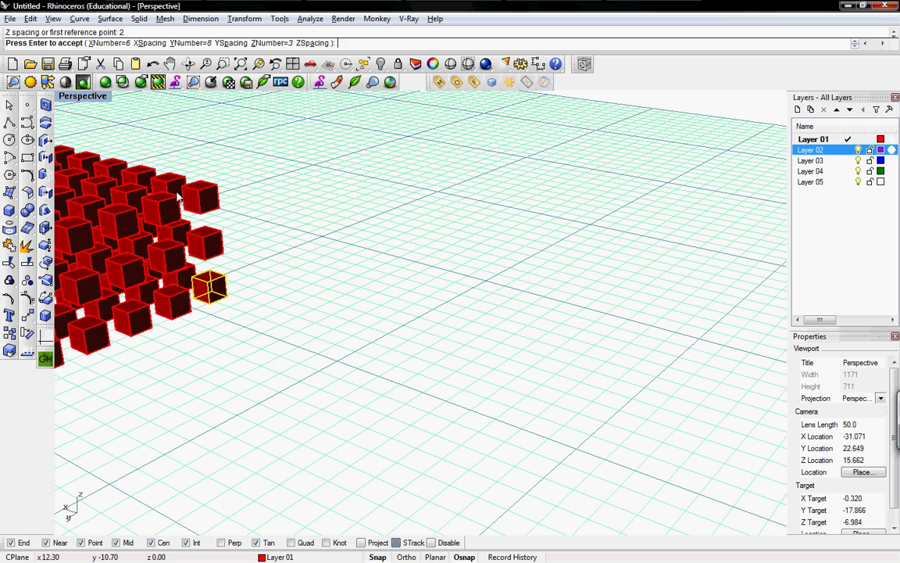
{"action": "right_click_drag", "start_coordinate": [164, 189], "coordinate": [467, 160], "text": "shift"}
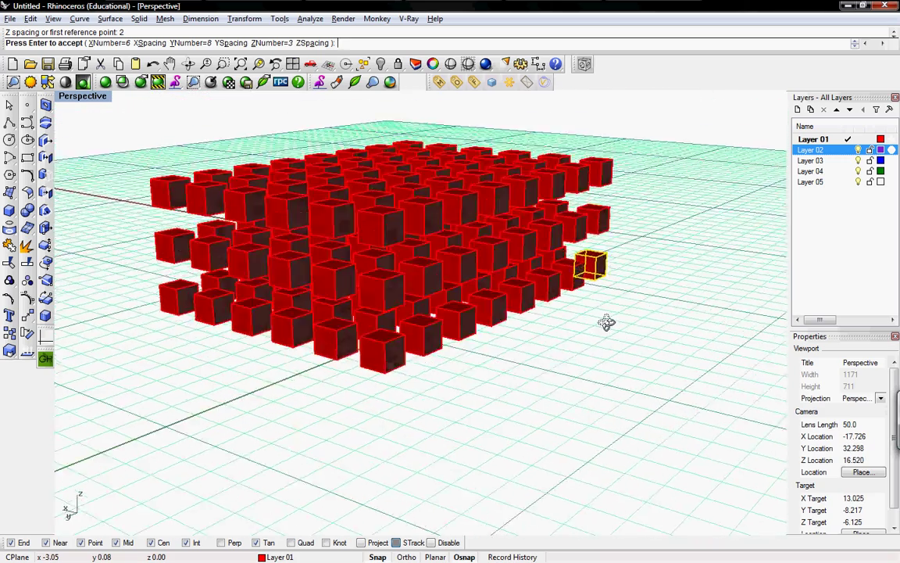
{"action": "mouse_move", "coordinate": [607, 323]}
{"action": "right_mouse_down"}
{"action": "mouse_move", "coordinate": [591, 319]}
{"action": "mouse_move", "coordinate": [609, 339]}
{"action": "mouse_move", "coordinate": [590, 334]}
{"action": "mouse_move", "coordinate": [615, 341]}
{"action": "mouse_move", "coordinate": [602, 336]}
{"action": "right_mouse_up"}
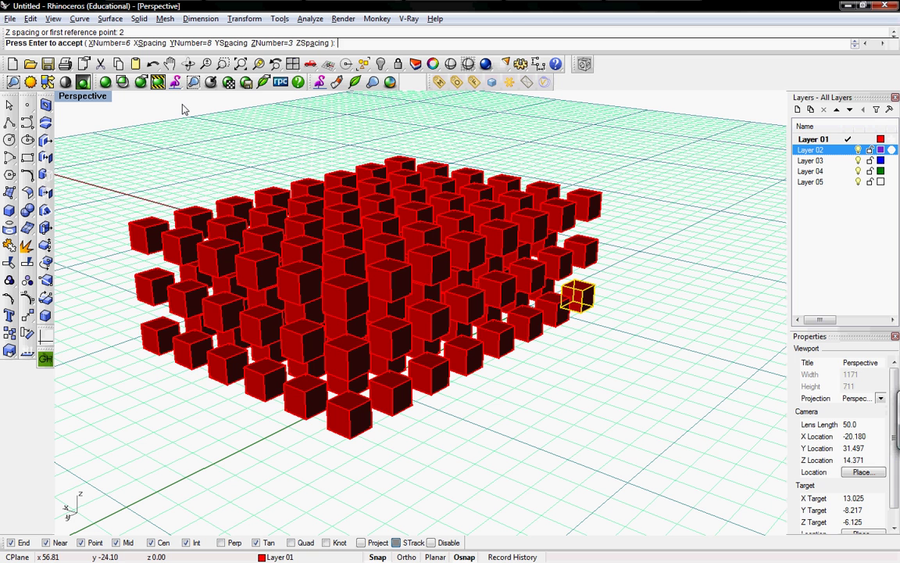
{"action": "key", "text": "Return"}
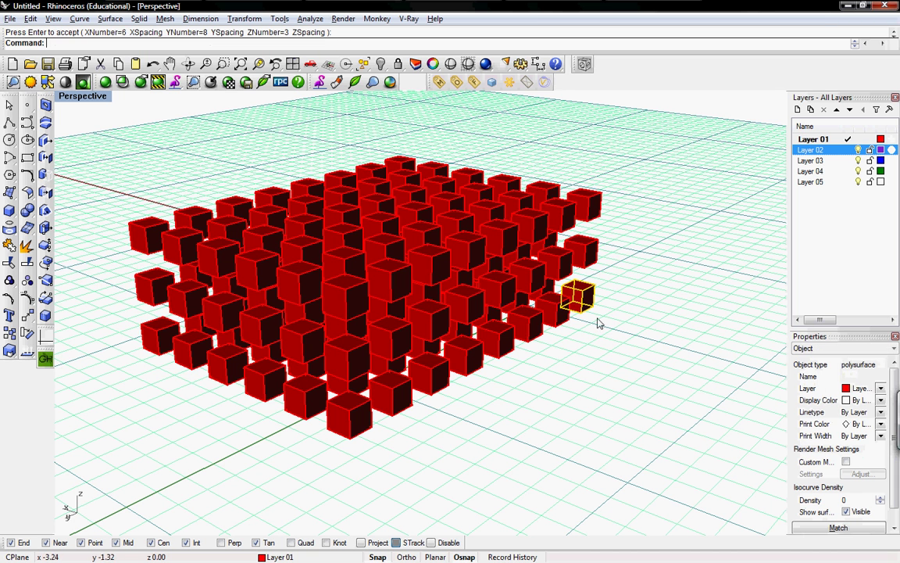
Delete all the arrayed cubes except the original one beside the origin
{"action": "left_click_drag", "start_coordinate": [529, 368], "coordinate": [412, 261]}
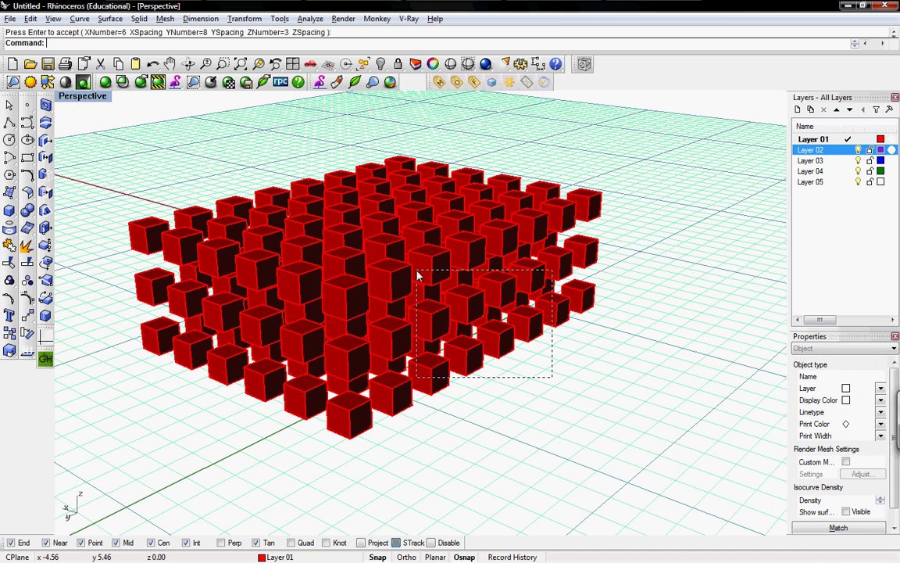
{"action": "left_click_drag", "start_coordinate": [432, 406], "coordinate": [268, 283]}
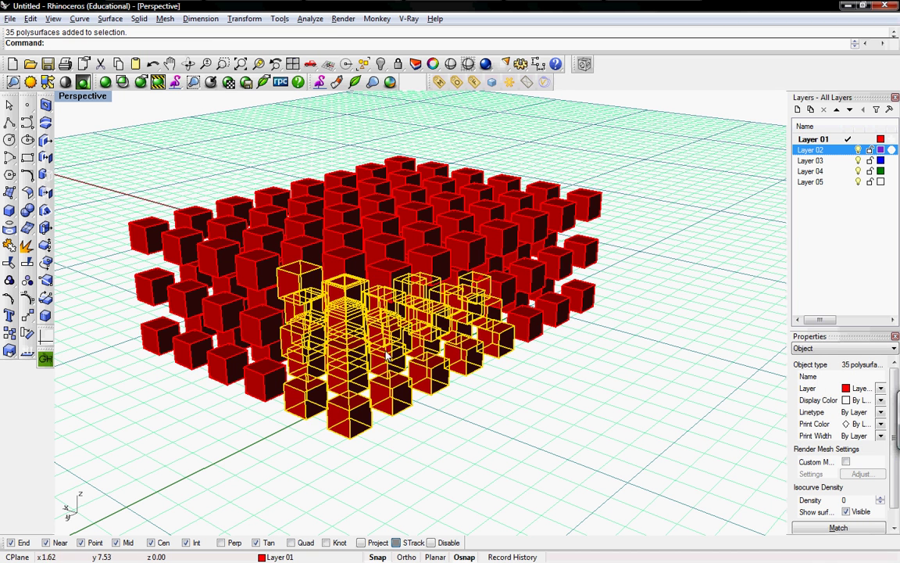
{"action": "left_click_drag", "start_coordinate": [619, 462], "coordinate": [556, 419]}
{"action": "key", "text": "ctrl+a"}
{"action": "left_click", "coordinate": [618, 469]}
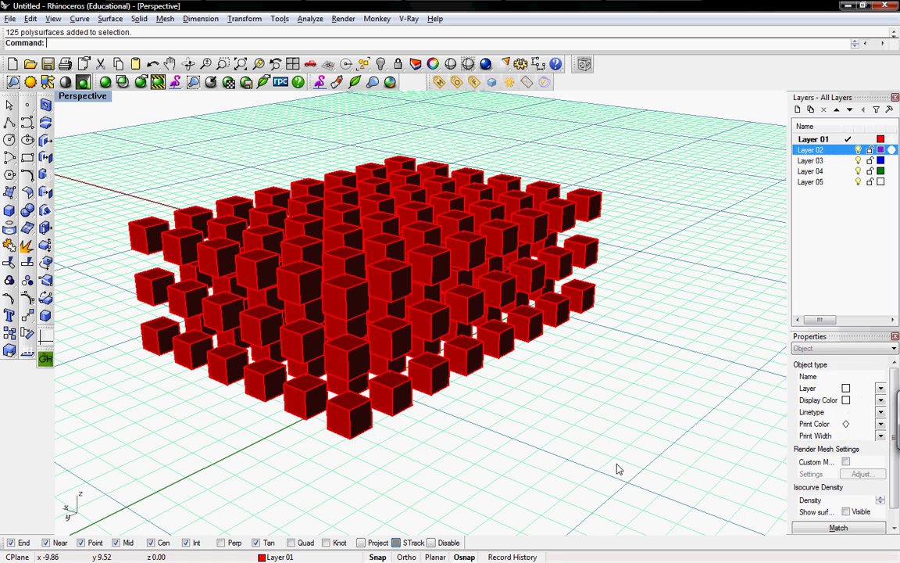
{"action": "left_click_drag", "start_coordinate": [614, 444], "coordinate": [135, 161]}
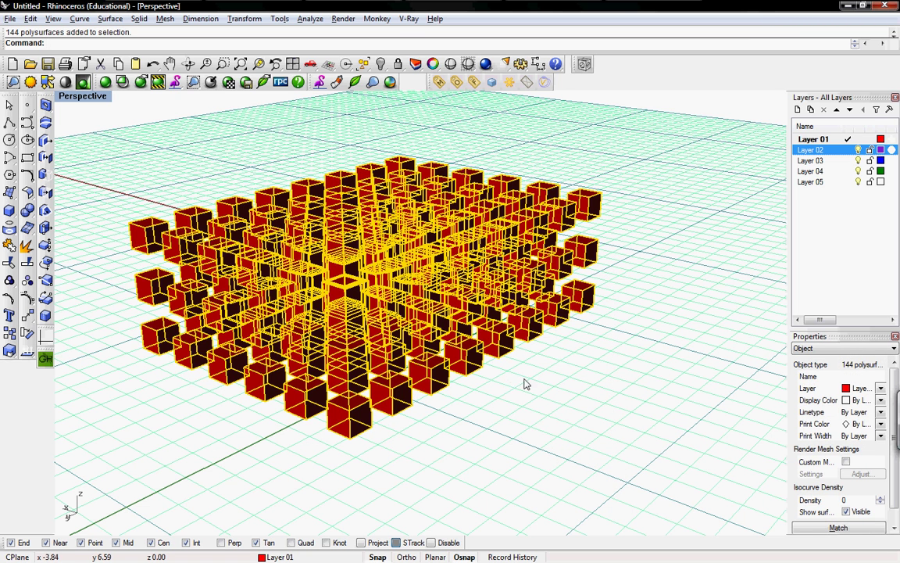
{"action": "left_click", "coordinate": [585, 291], "text": "ctrl"}
{"action": "key", "text": "Delete"}
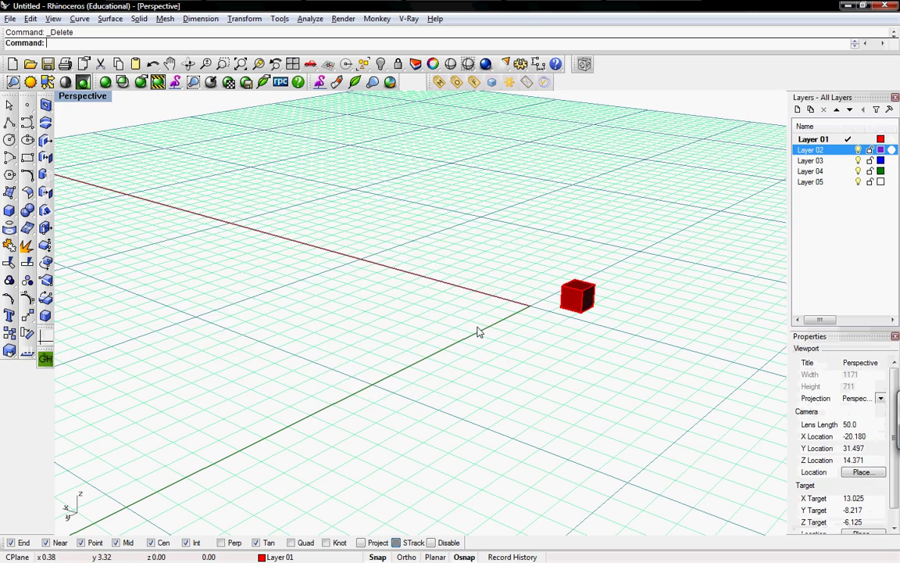
Try a polar array of the cube with 3 items around a point on the grid, picking two reference points for the angle, and undo it
{"action": "right_click_drag", "start_coordinate": [484, 335], "coordinate": [201, 36]}
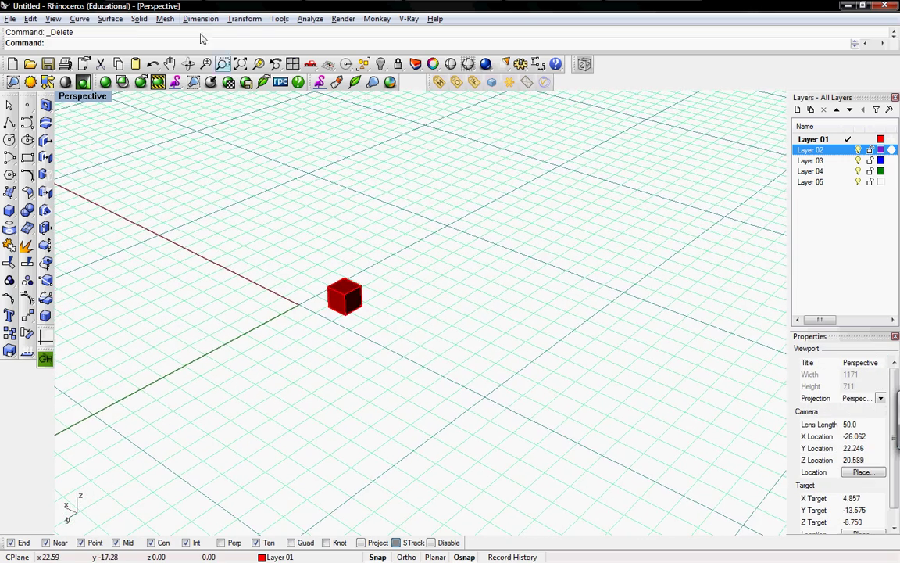
{"action": "left_click", "coordinate": [244, 19]}
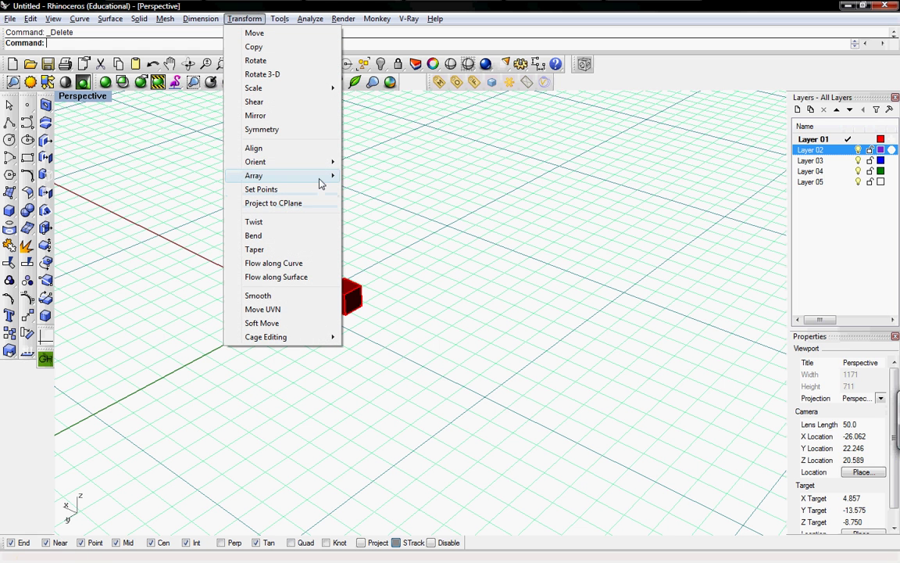
{"action": "mouse_move", "coordinate": [319, 182]}
{"action": "left_click", "coordinate": [372, 191]}
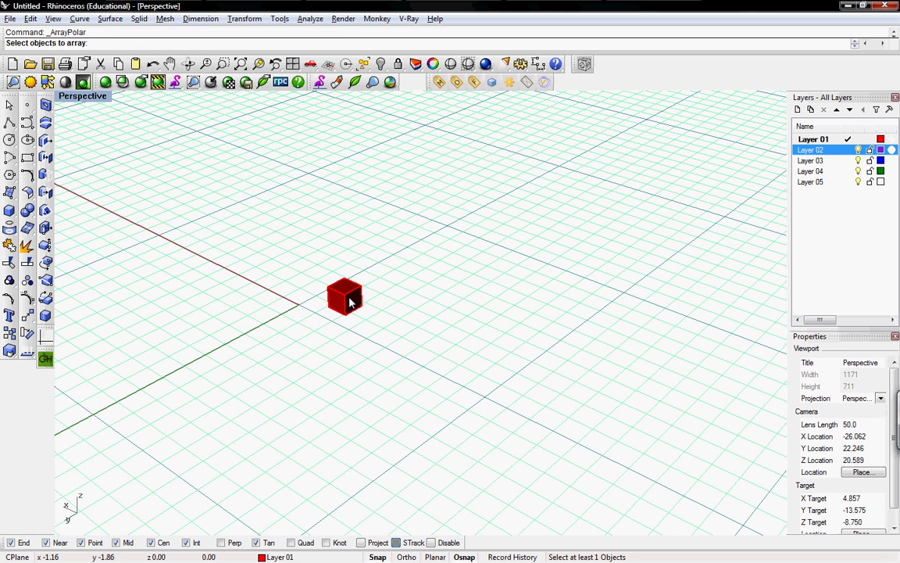
{"action": "left_click", "coordinate": [348, 299]}
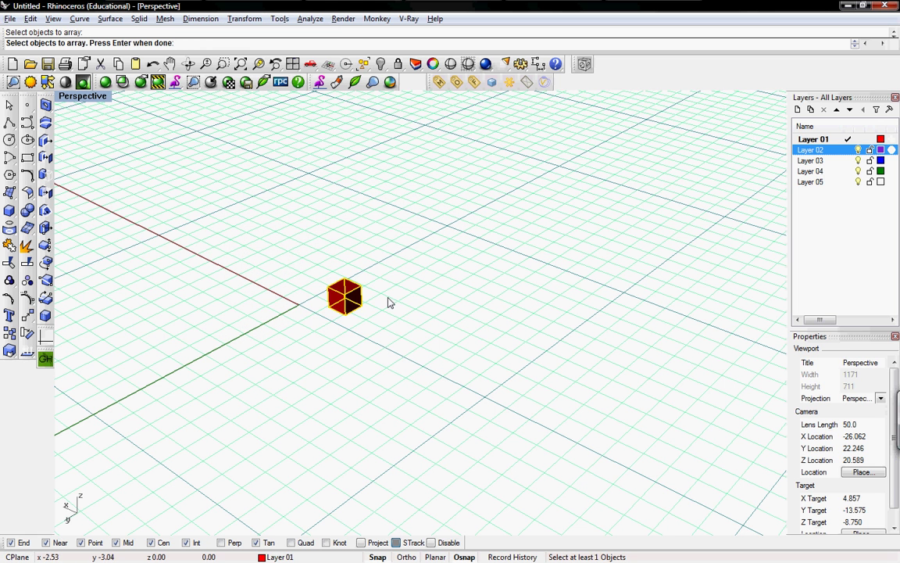
{"action": "key", "text": "Return"}
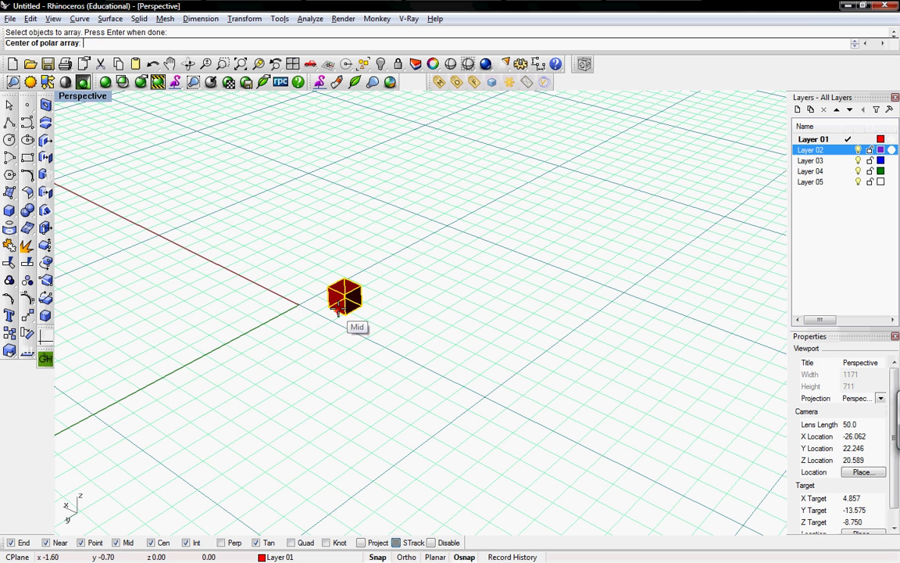
{"action": "left_click", "coordinate": [447, 366]}
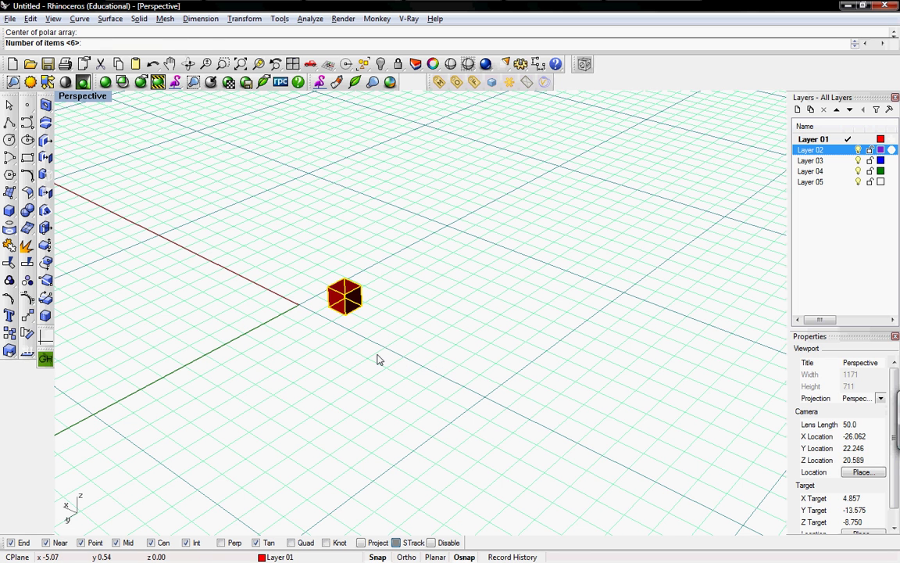
{"action": "key", "text": "Return"}
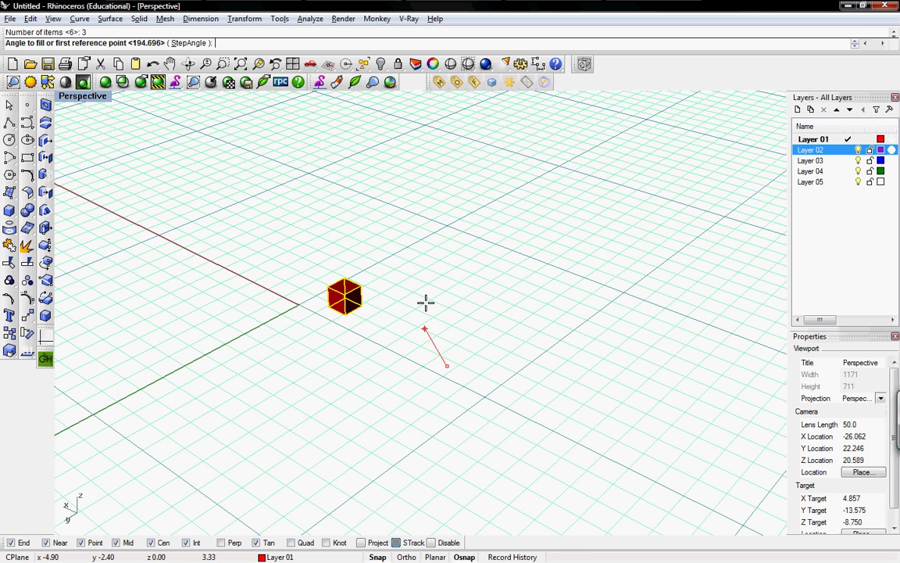
{"action": "left_click", "coordinate": [424, 217]}
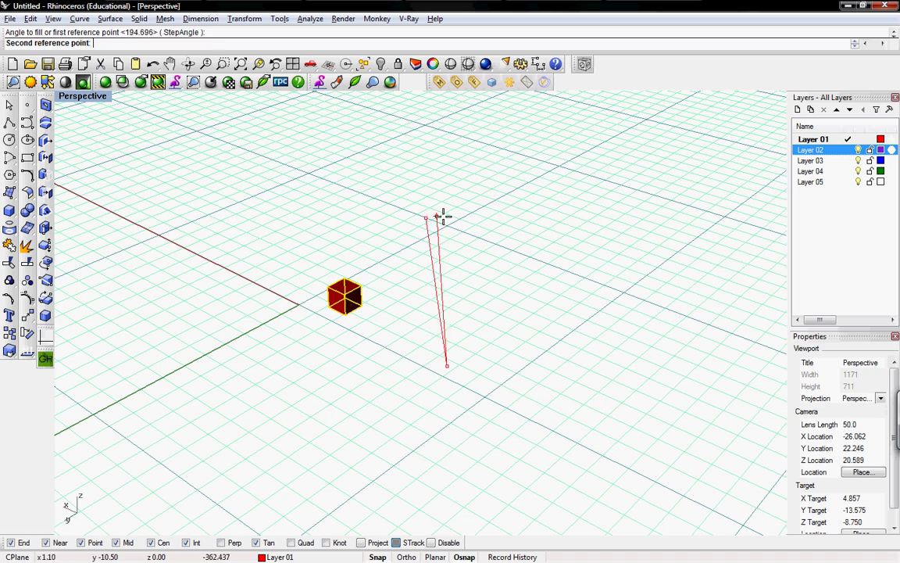
{"action": "left_click", "coordinate": [516, 228]}
{"action": "right_click_drag", "start_coordinate": [424, 273], "coordinate": [392, 241], "text": "shift"}
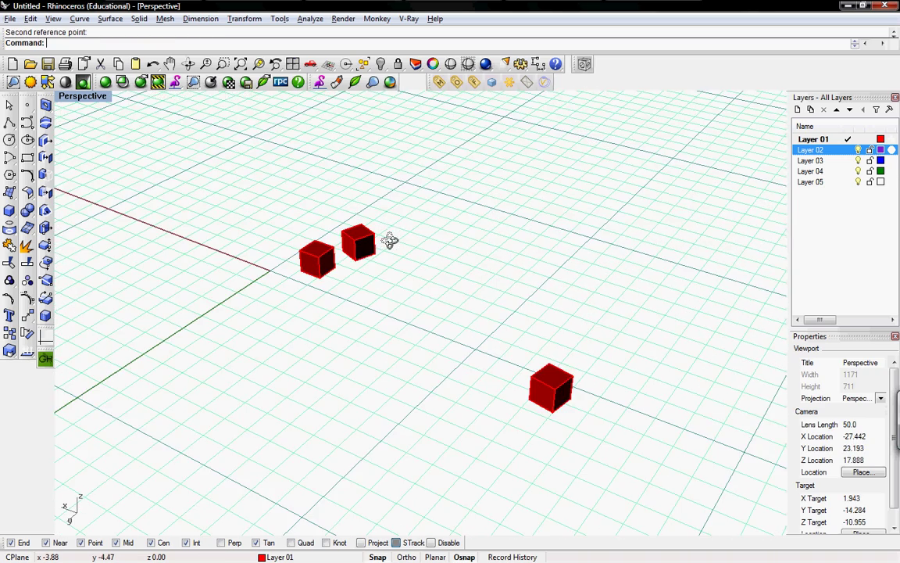
{"action": "key", "text": "ctrl+z"}
Polar-array the cube with 7 items around a farther point on the grid, picking two widely spaced reference points for the fill angle
{"action": "key", "text": "Return"}
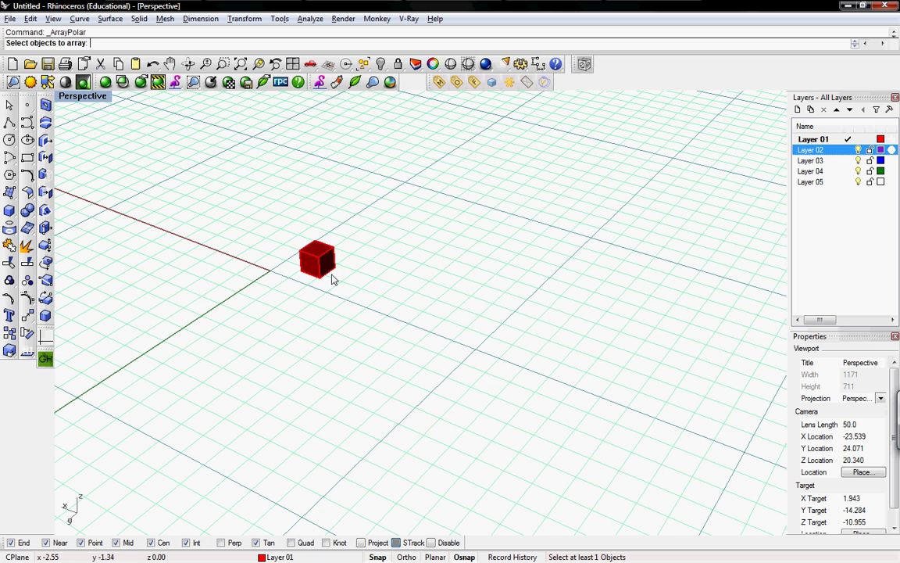
{"action": "left_click", "coordinate": [313, 253]}
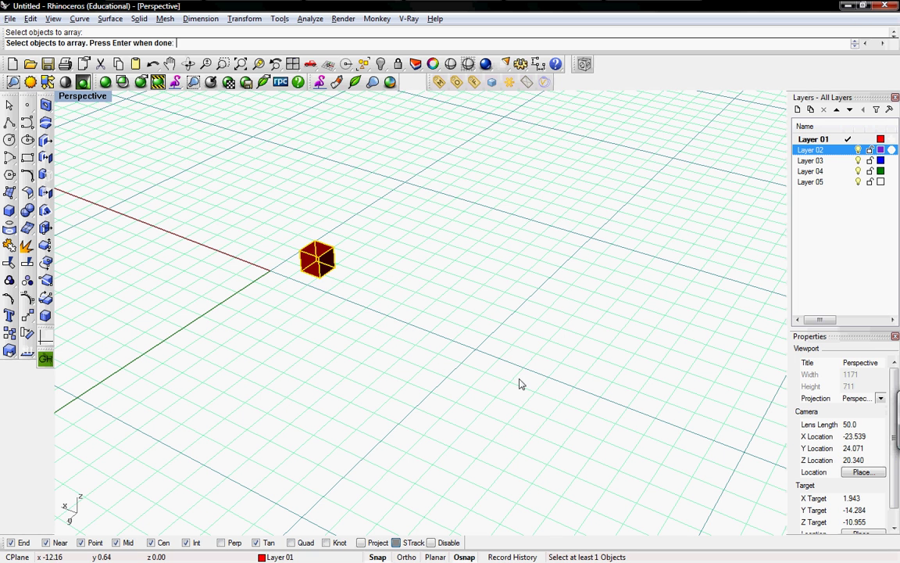
{"action": "key", "text": "Return"}
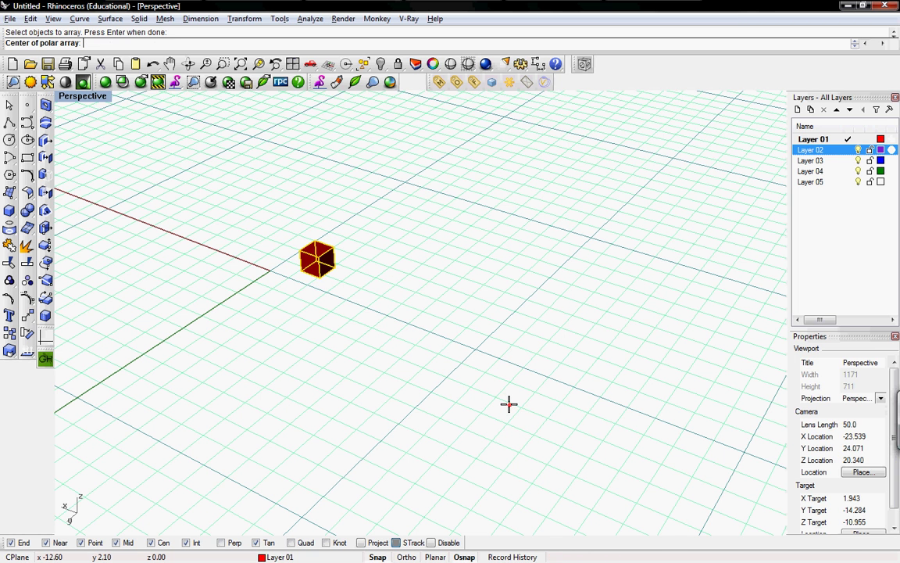
{"action": "left_click", "coordinate": [501, 390]}
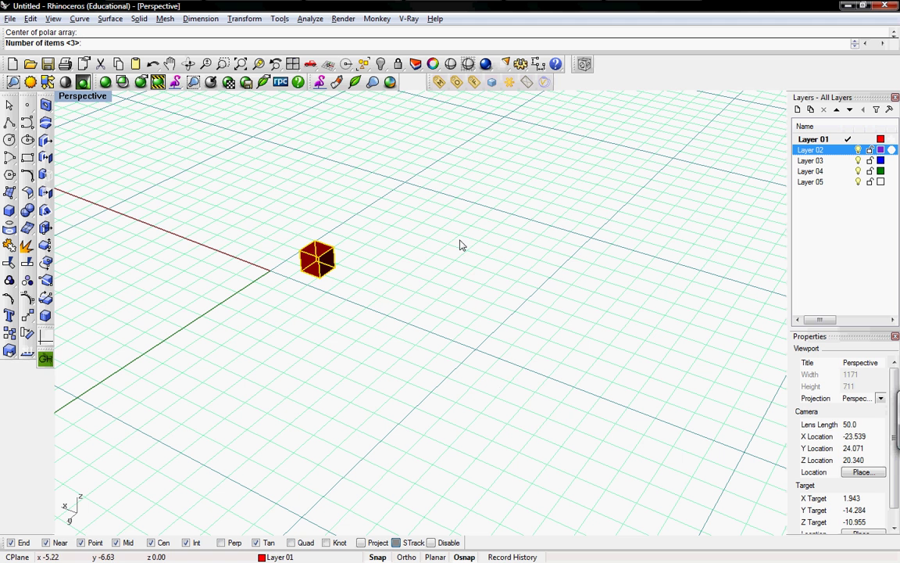
{"action": "key", "text": "Return"}
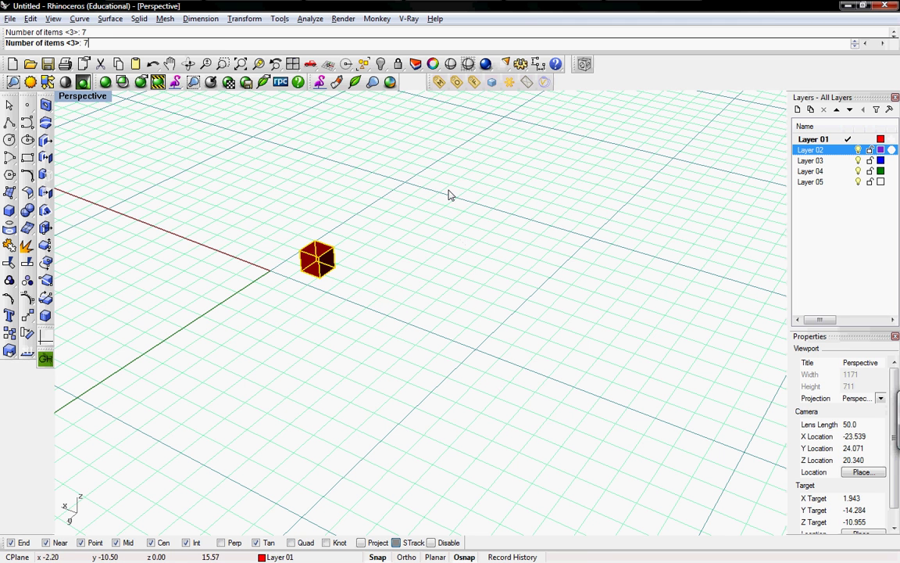
{"action": "left_click", "coordinate": [483, 181]}
{"action": "left_click", "coordinate": [746, 220]}
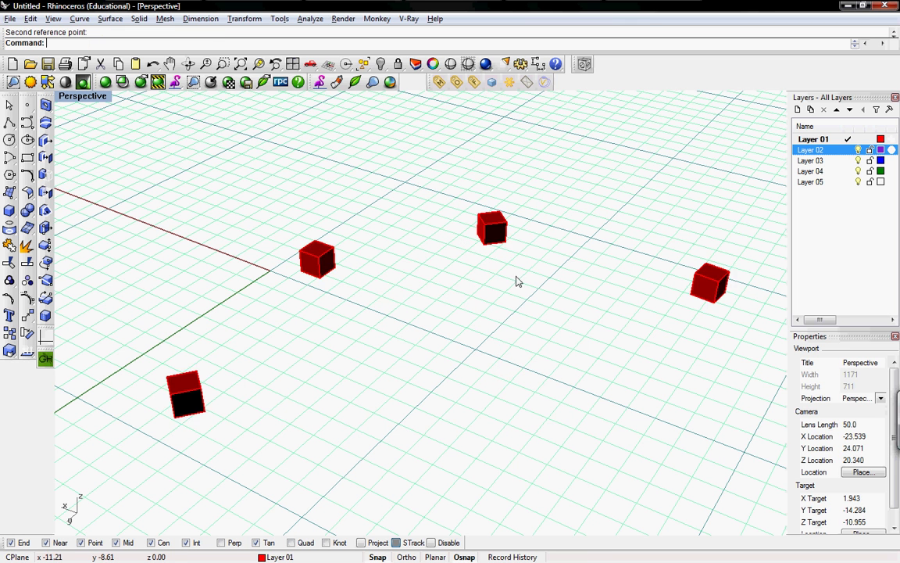
Delete all the polar-arrayed cubes except the original one beside the origin
{"action": "right_click_drag", "start_coordinate": [518, 281], "coordinate": [422, 240], "text": "shift"}
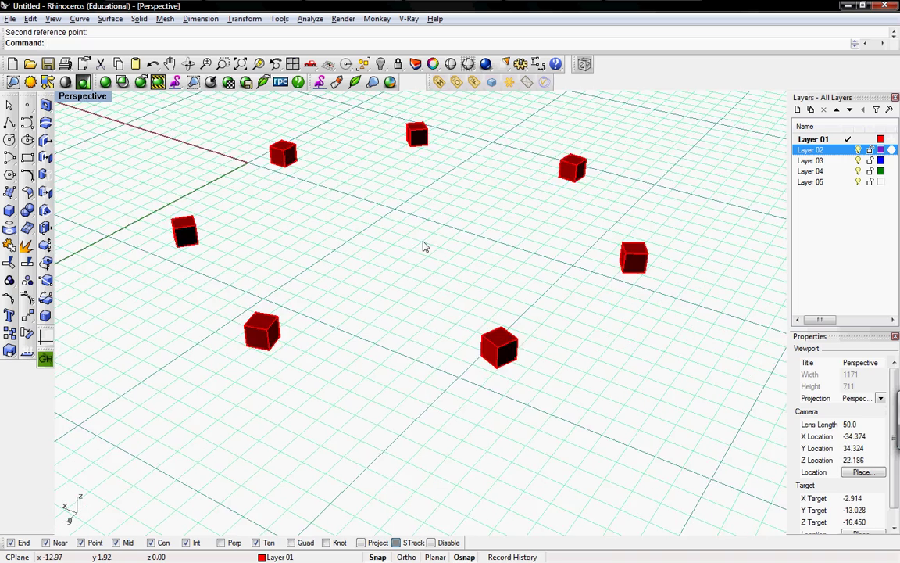
{"action": "scroll", "coordinate": [422, 250], "scroll_direction": "down", "scroll_amount": 2}
{"action": "scroll", "coordinate": [422, 257], "scroll_direction": "down", "scroll_amount": 2}
{"action": "scroll", "coordinate": [423, 259], "scroll_direction": "up", "scroll_amount": 1}
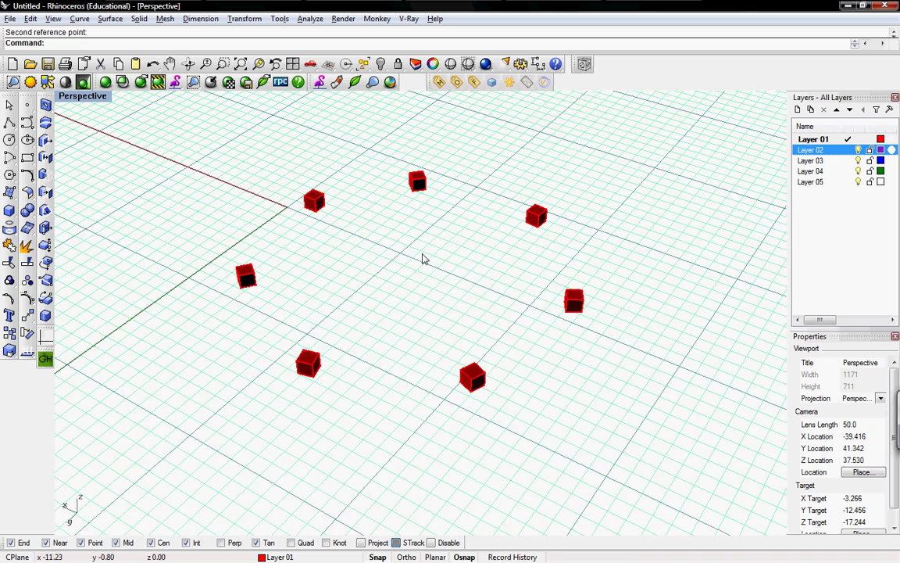
{"action": "right_click_drag", "start_coordinate": [422, 258], "coordinate": [420, 255]}
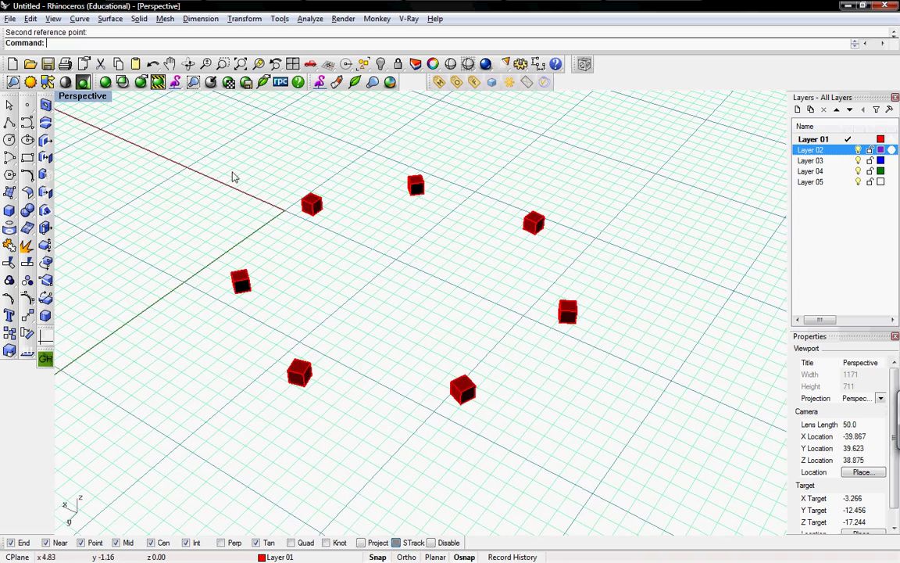
{"action": "left_click_drag", "start_coordinate": [285, 291], "coordinate": [582, 426]}
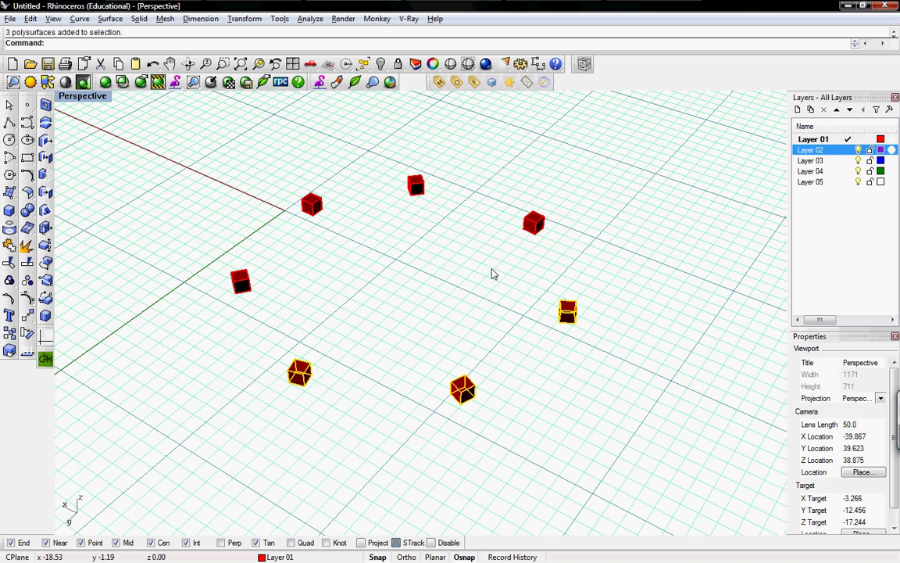
{"action": "left_click_drag", "start_coordinate": [353, 139], "coordinate": [547, 250]}
{"action": "key", "text": "Delete"}
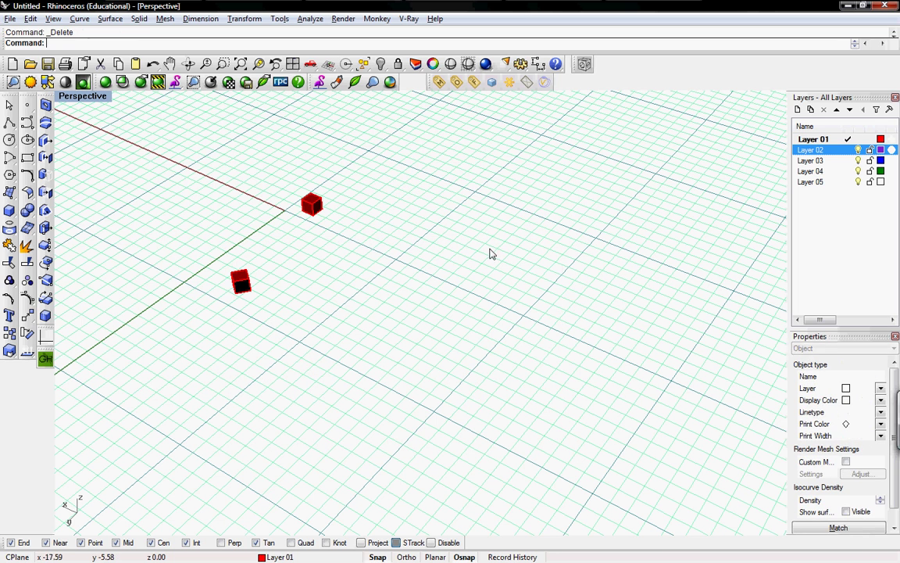
{"action": "left_click_drag", "start_coordinate": [218, 242], "coordinate": [277, 316]}
{"action": "key", "text": "Delete"}
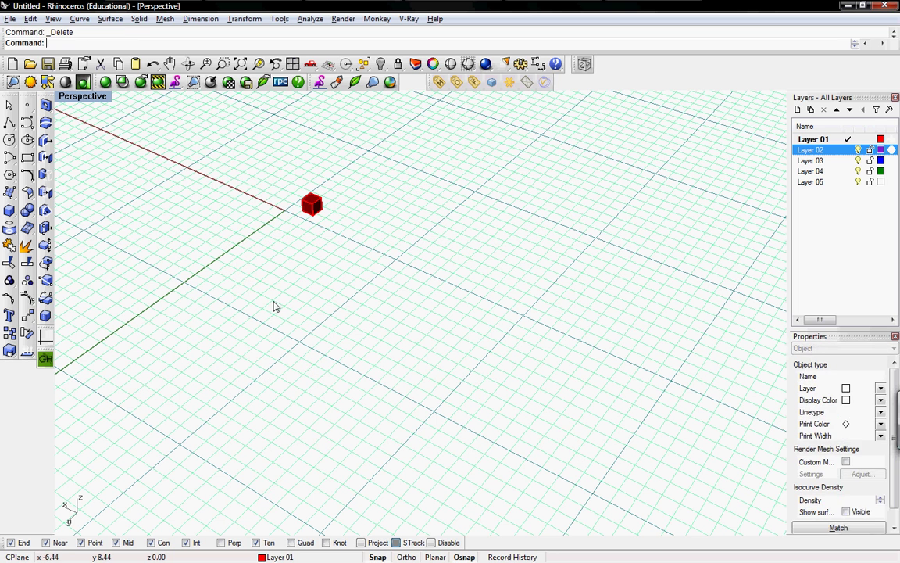
Move the curved surface and the free curve together across the grid so they lie beside the cube, and deselect them
{"action": "right_click_drag", "start_coordinate": [288, 257], "coordinate": [432, 318], "text": "shift"}
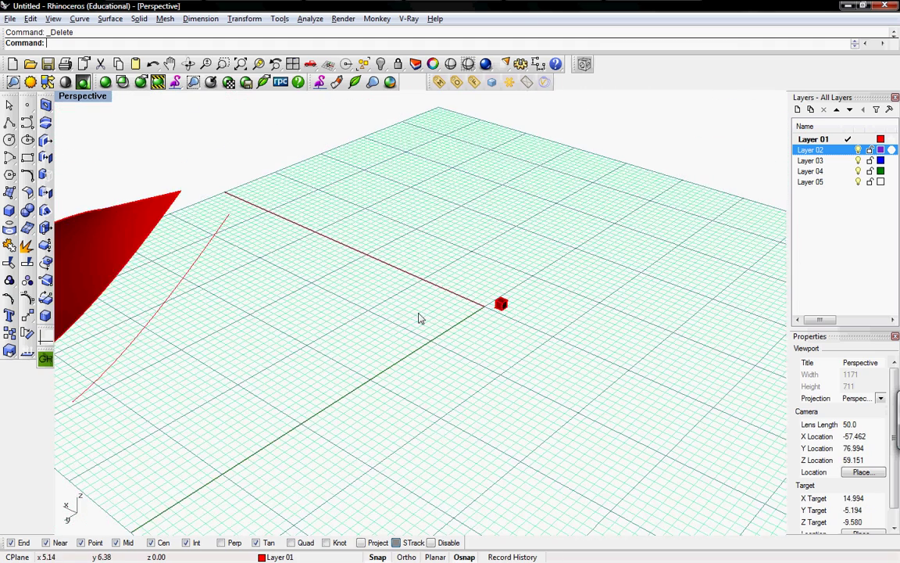
{"action": "scroll", "coordinate": [420, 316], "scroll_direction": "down", "scroll_amount": 3}
{"action": "left_click_drag", "start_coordinate": [317, 326], "coordinate": [430, 258]}
{"action": "scroll", "coordinate": [486, 306], "scroll_direction": "up", "scroll_amount": 3}
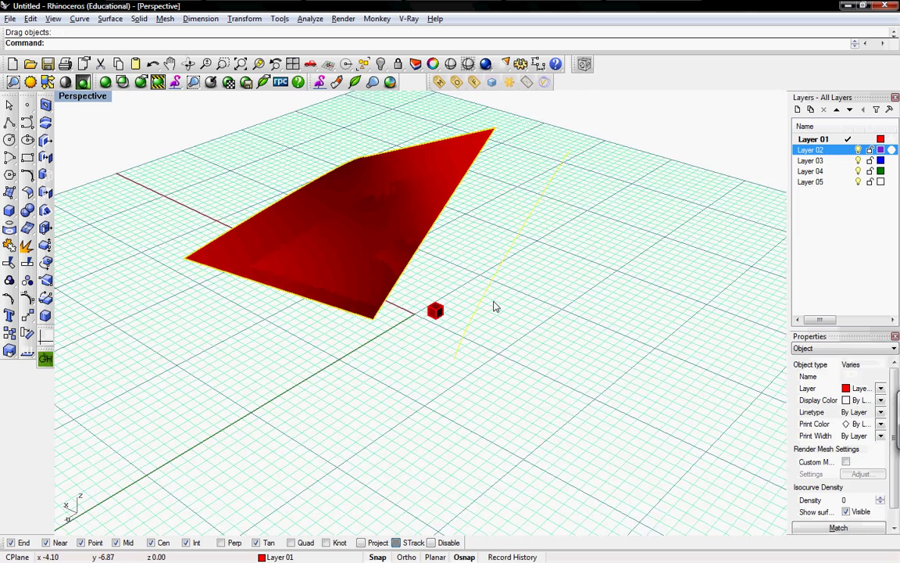
{"action": "scroll", "coordinate": [492, 306], "scroll_direction": "up", "scroll_amount": 2}
{"action": "left_click", "coordinate": [443, 291]}
{"action": "right_click_drag", "start_coordinate": [443, 291], "coordinate": [461, 293]}
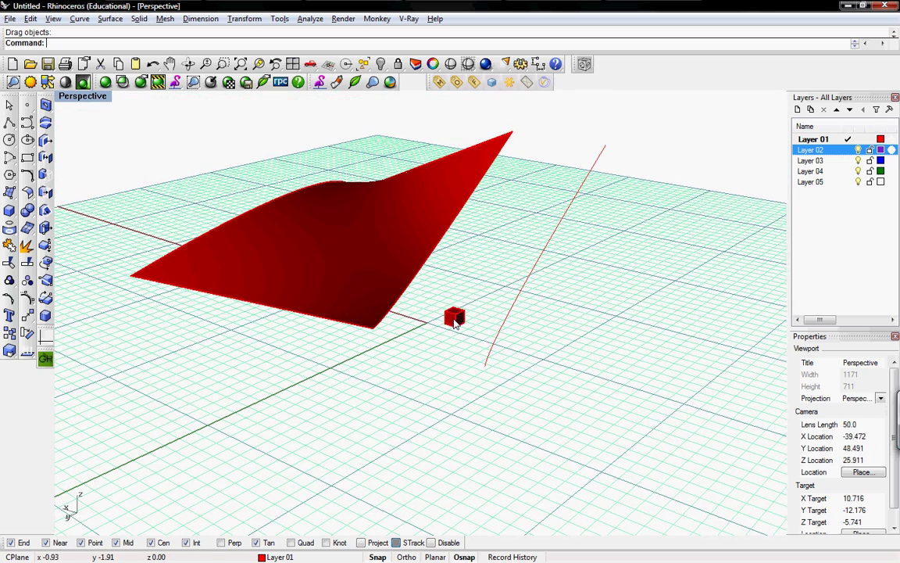
Move the cube by its bottom corner to the near end of the free curve
{"action": "left_click", "coordinate": [455, 318]}
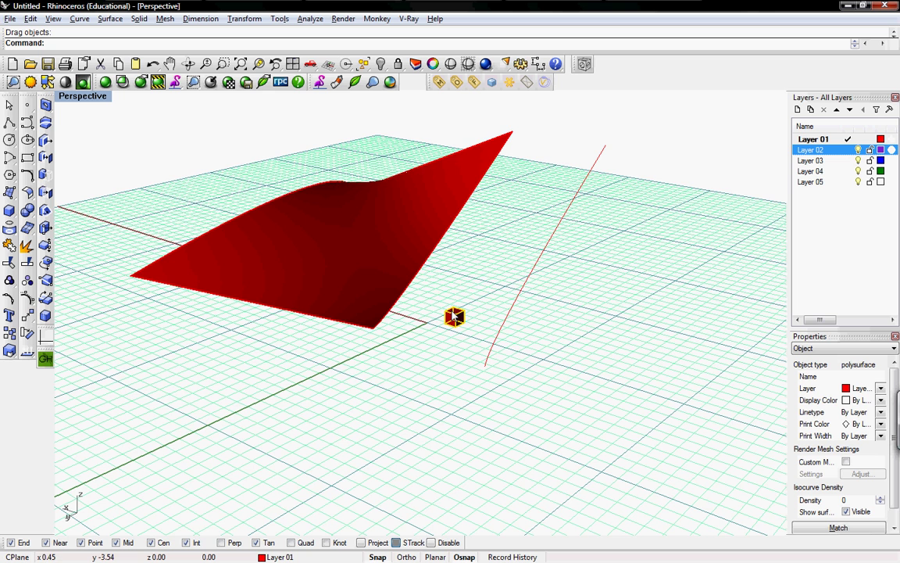
{"action": "right_click_drag", "start_coordinate": [445, 292], "coordinate": [454, 316], "text": "shift"}
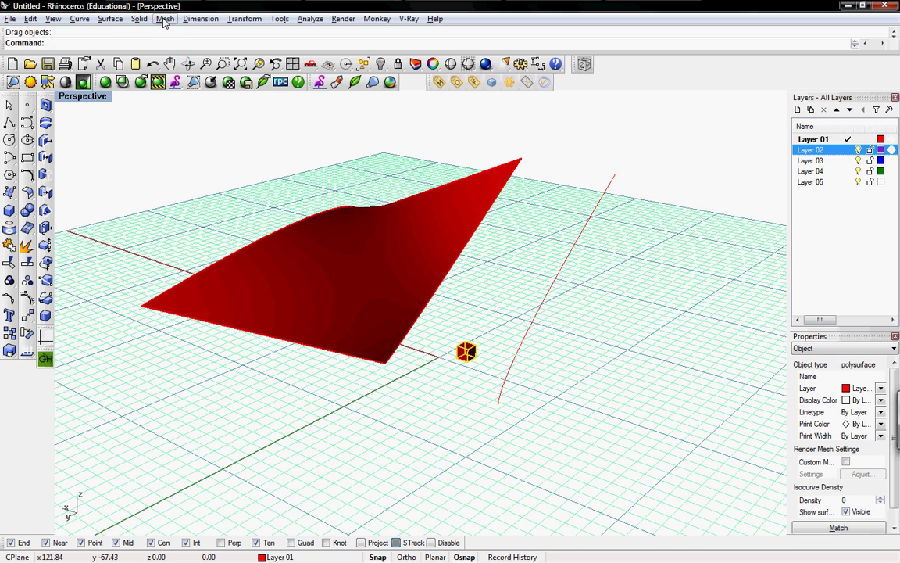
{"action": "right_click_drag", "start_coordinate": [474, 327], "coordinate": [385, 356], "text": "shift"}
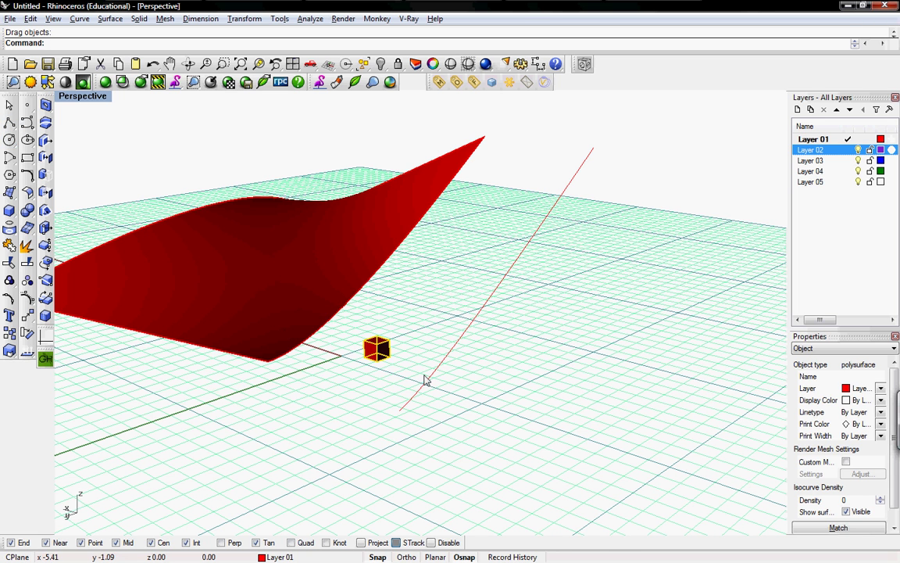
{"action": "type", "text": "ove"}
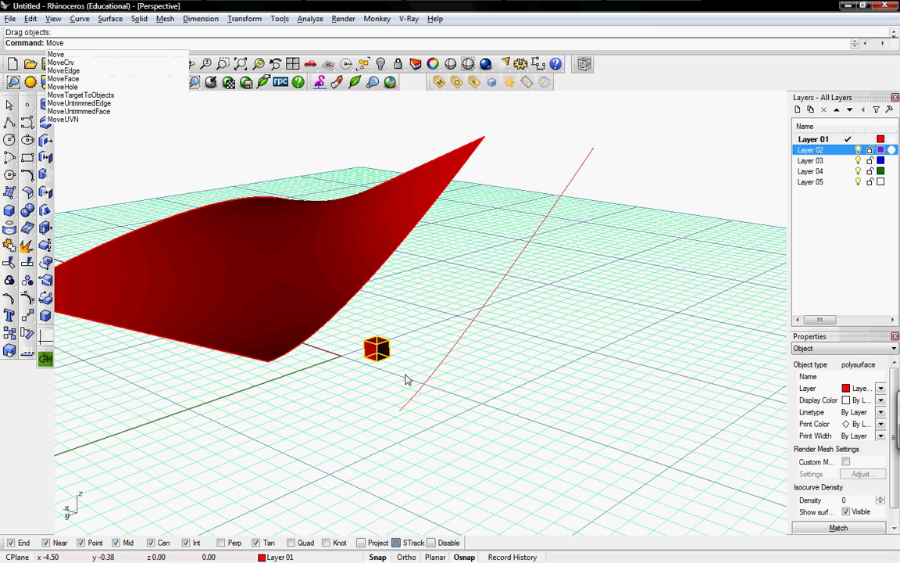
{"action": "key", "text": "Return"}
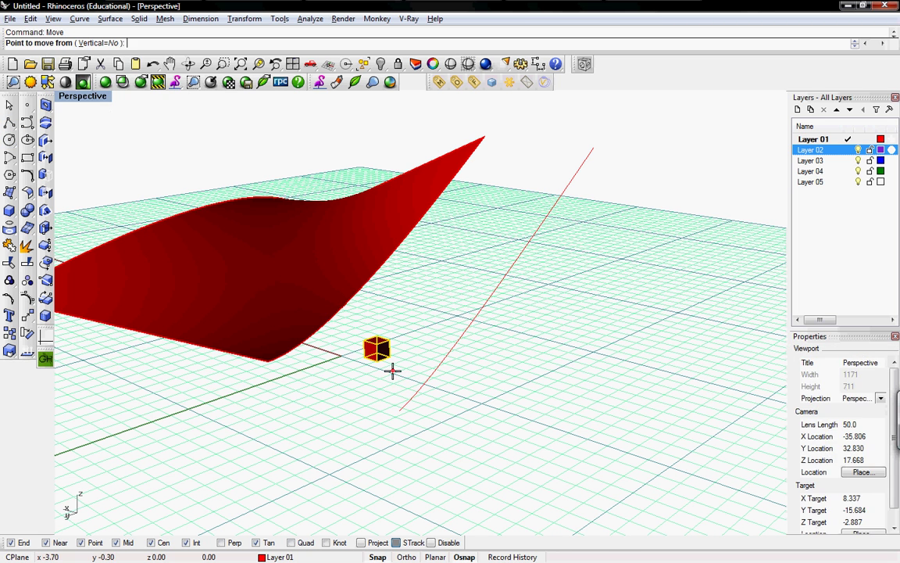
{"action": "scroll", "coordinate": [389, 368], "scroll_direction": "up", "scroll_amount": 2}
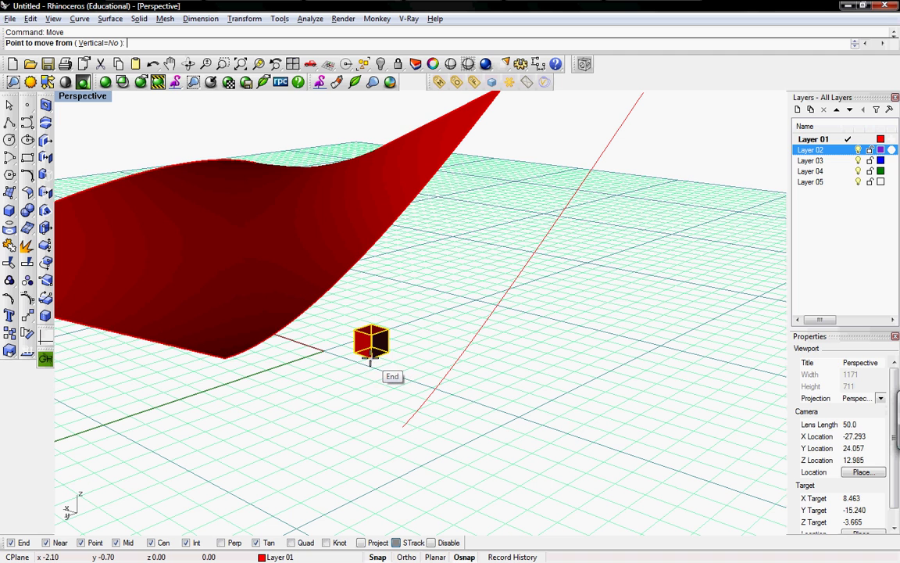
{"action": "left_click", "coordinate": [371, 356]}
{"action": "left_click", "coordinate": [402, 425]}
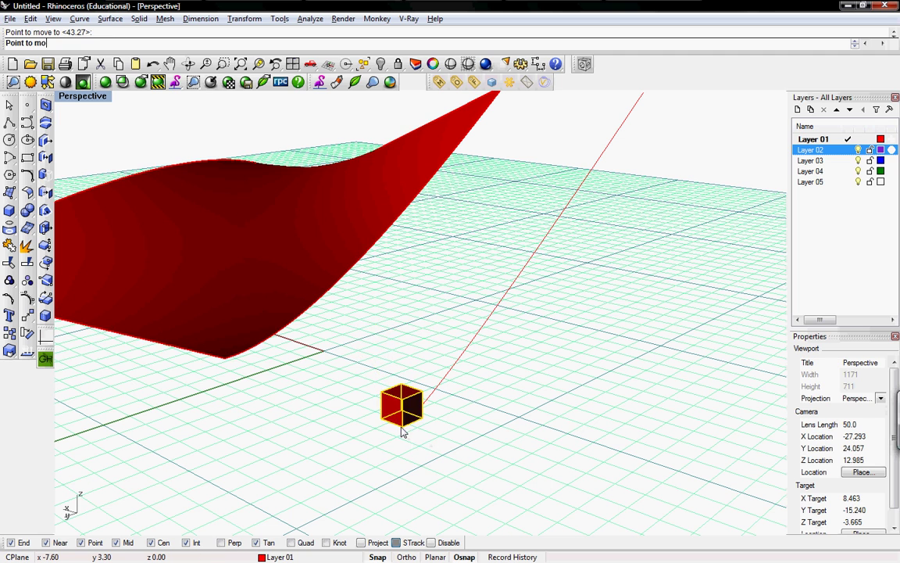
Try arraying the cube along the free curve with 10 items in Freeform orientation, and undo the array
{"action": "right_click_drag", "start_coordinate": [457, 400], "coordinate": [387, 423]}
{"action": "right_click_drag", "start_coordinate": [232, 281], "coordinate": [291, 367]}
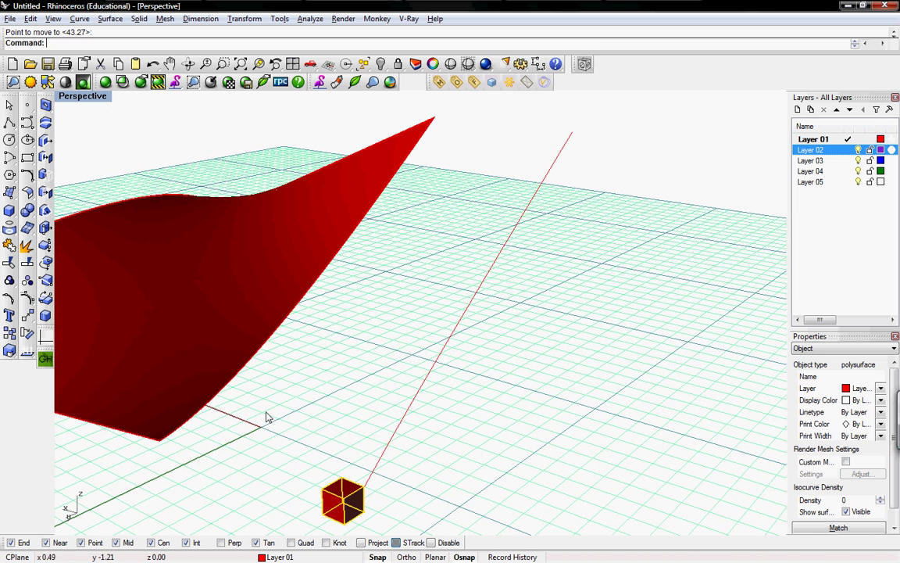
{"action": "left_click", "coordinate": [244, 18]}
{"action": "mouse_move", "coordinate": [288, 177]}
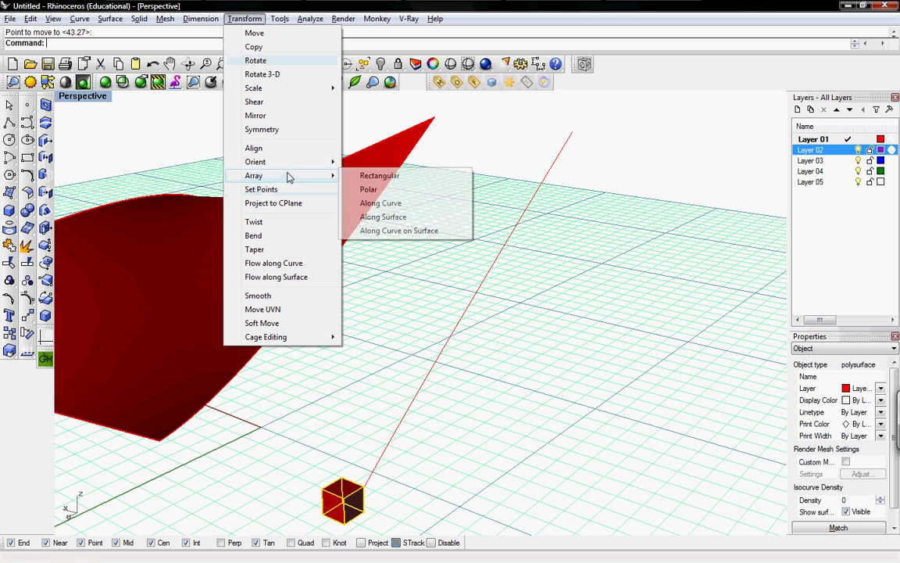
{"action": "left_click", "coordinate": [381, 202]}
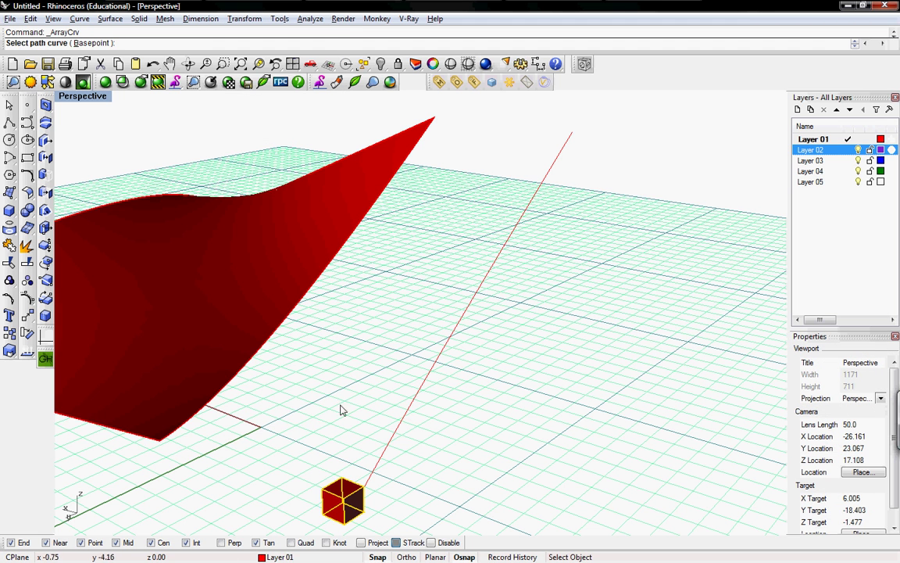
{"action": "left_click", "coordinate": [421, 391]}
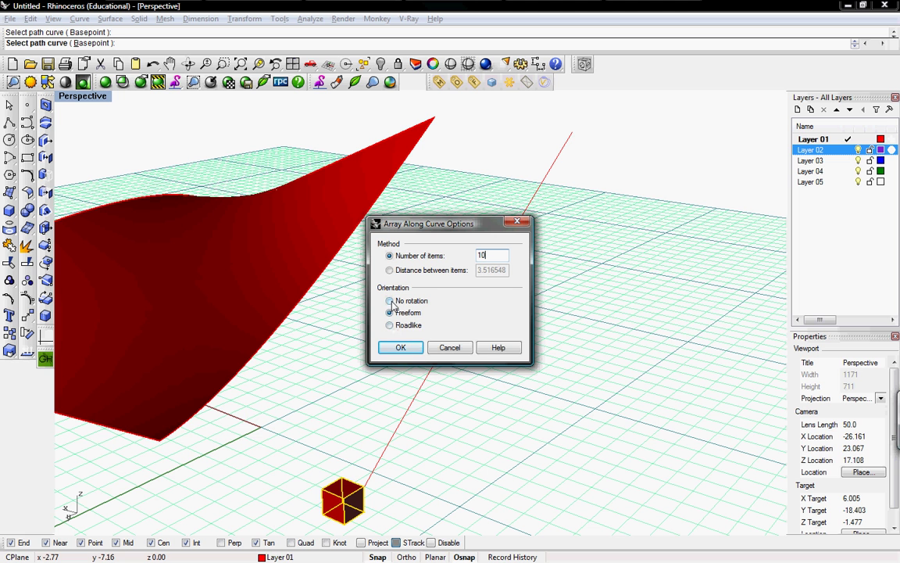
{"action": "left_click", "coordinate": [402, 348]}
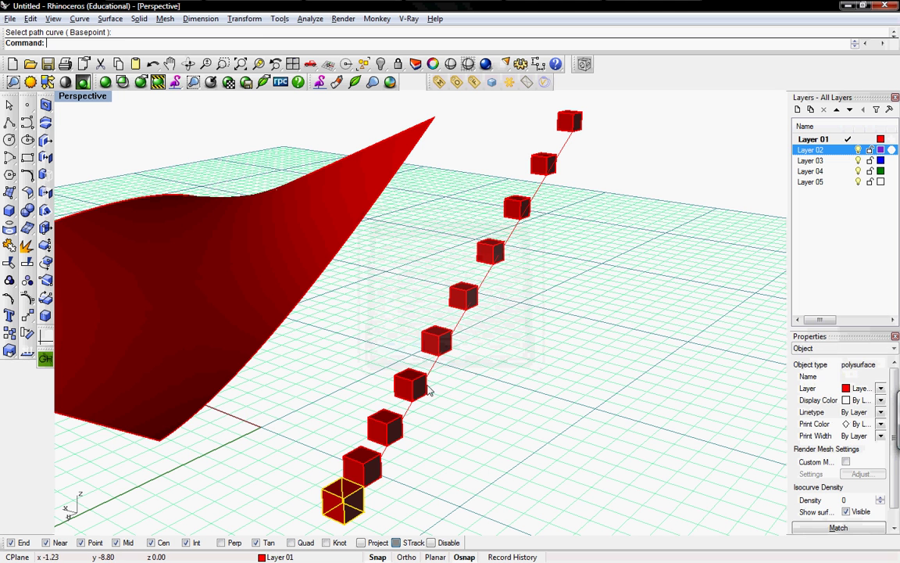
{"action": "right_click_drag", "start_coordinate": [426, 391], "coordinate": [495, 409]}
{"action": "key", "text": "ctrl+z"}
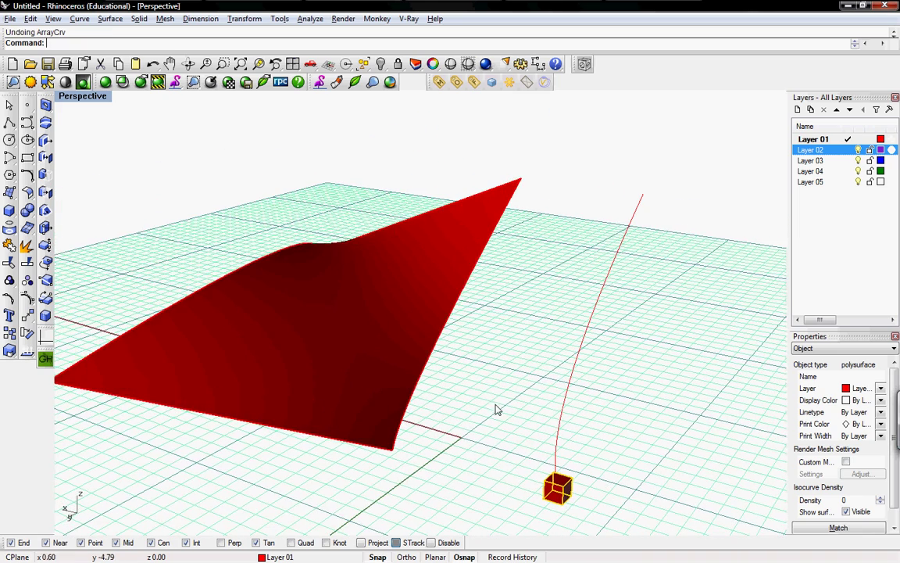
Move the cube to the near corner of the curved surface, and realign it so its lowest front corner sits on that corner
{"action": "scroll", "coordinate": [500, 476], "scroll_direction": "up", "scroll_amount": 3}
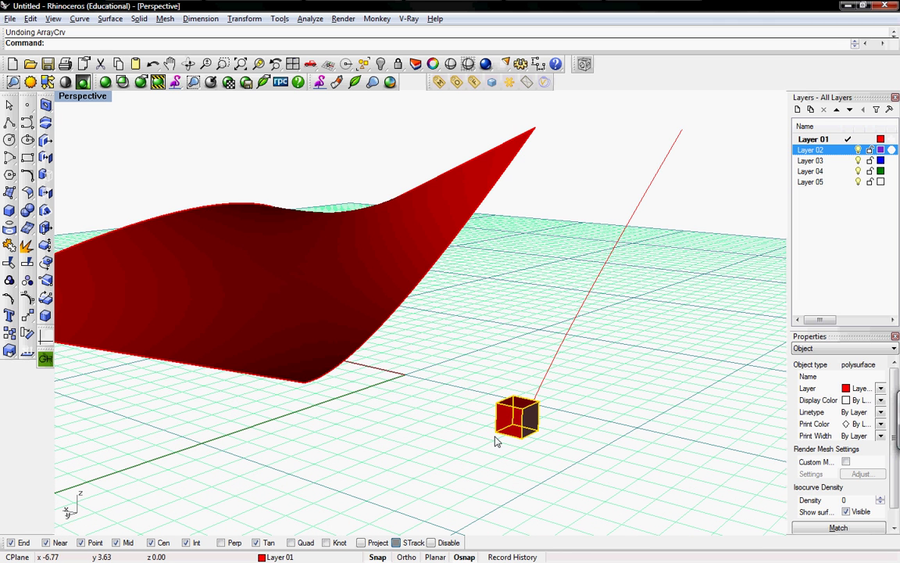
{"action": "type", "text": "Move"}
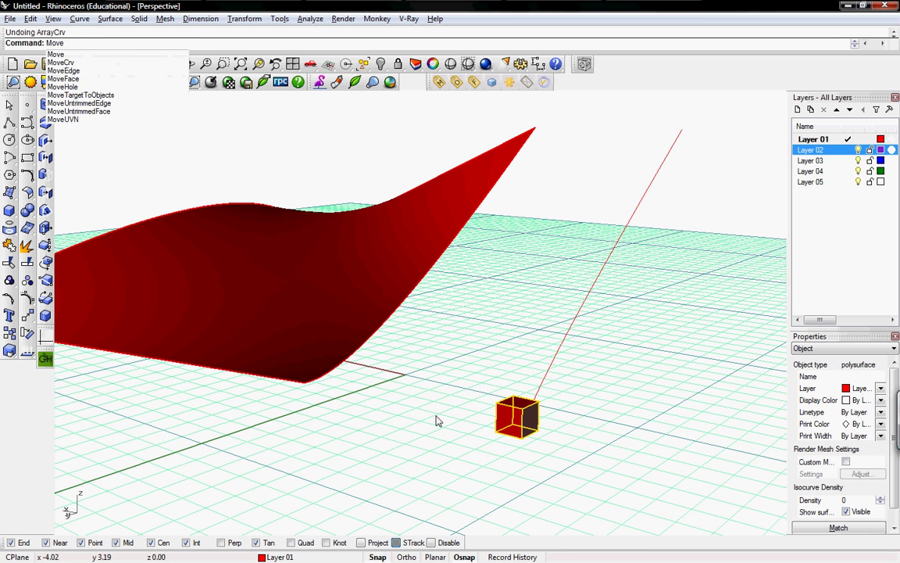
{"action": "key", "text": "Return"}
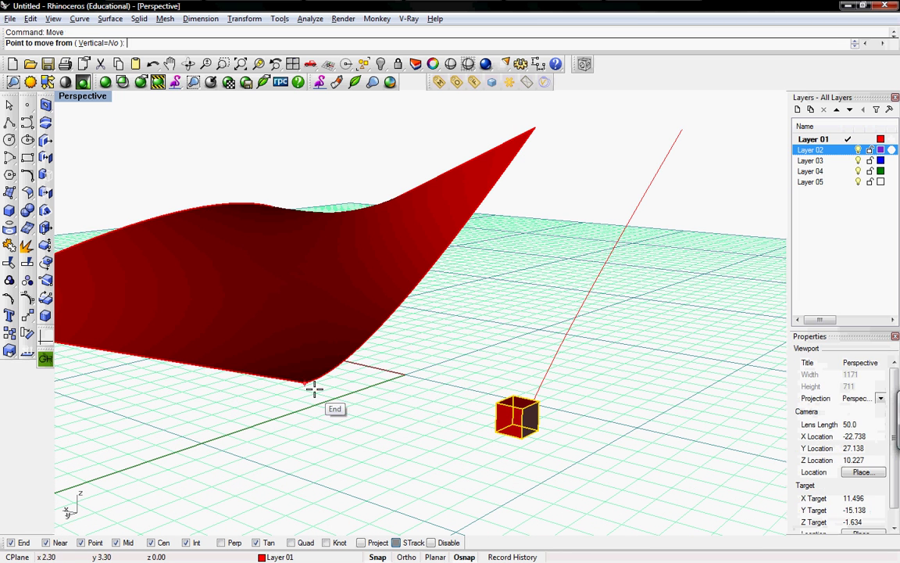
{"action": "left_click", "coordinate": [498, 429]}
{"action": "right_click_drag", "start_coordinate": [309, 388], "coordinate": [408, 433]}
{"action": "left_click", "coordinate": [362, 482]}
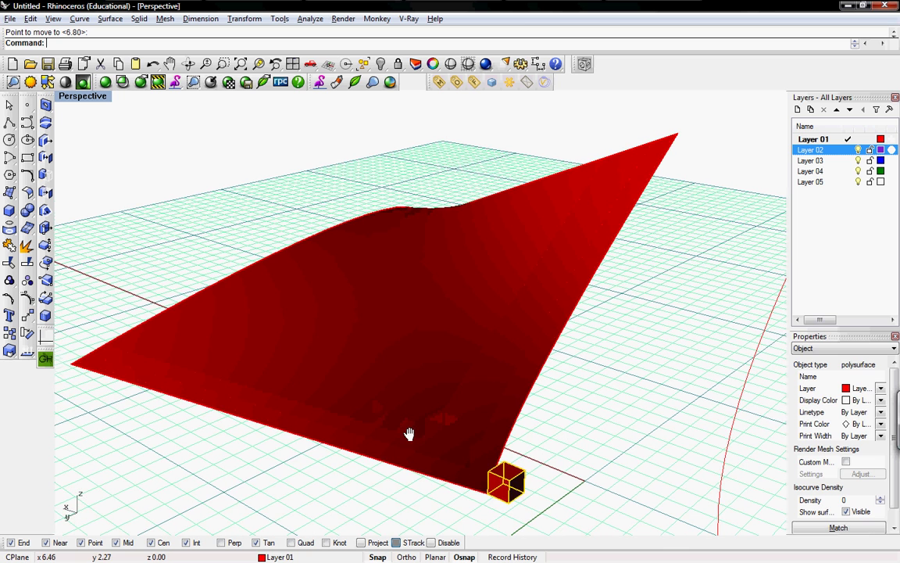
{"action": "right_click", "coordinate": [536, 490]}
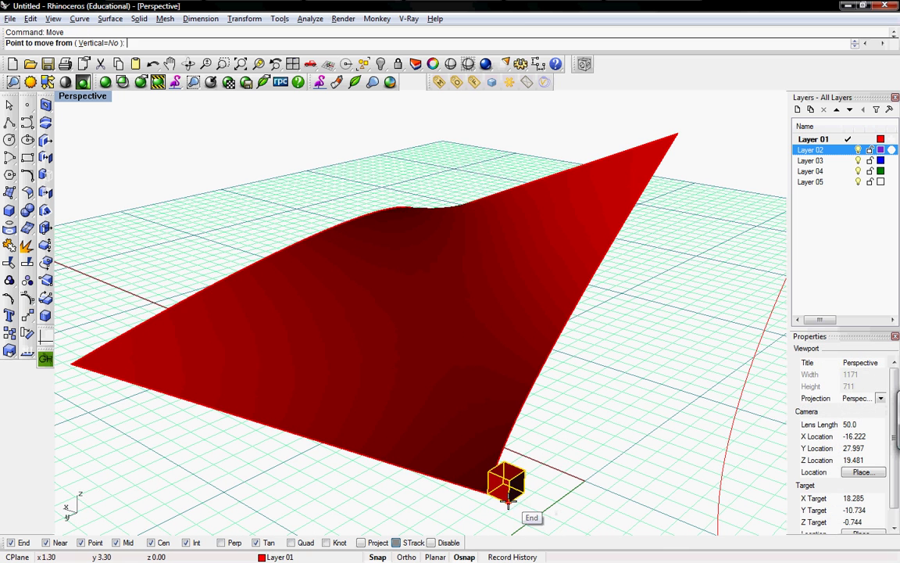
{"action": "left_click", "coordinate": [502, 500]}
{"action": "left_click", "coordinate": [488, 493]}
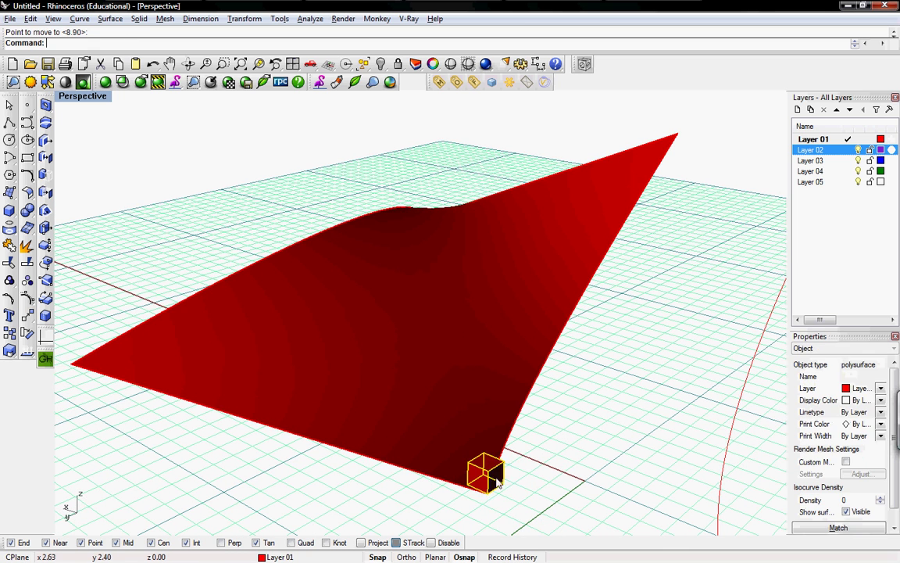
Array the cube along the curved surface from its bottom corner, using the CPlane Z-axis as normal, with 8 elements in u and 10 in v
{"action": "mouse_move", "coordinate": [500, 469]}
{"action": "right_mouse_down", "text": "shift"}
{"action": "mouse_move", "coordinate": [521, 469]}
{"action": "mouse_move", "coordinate": [512, 474]}
{"action": "right_mouse_up", "text": "shift"}
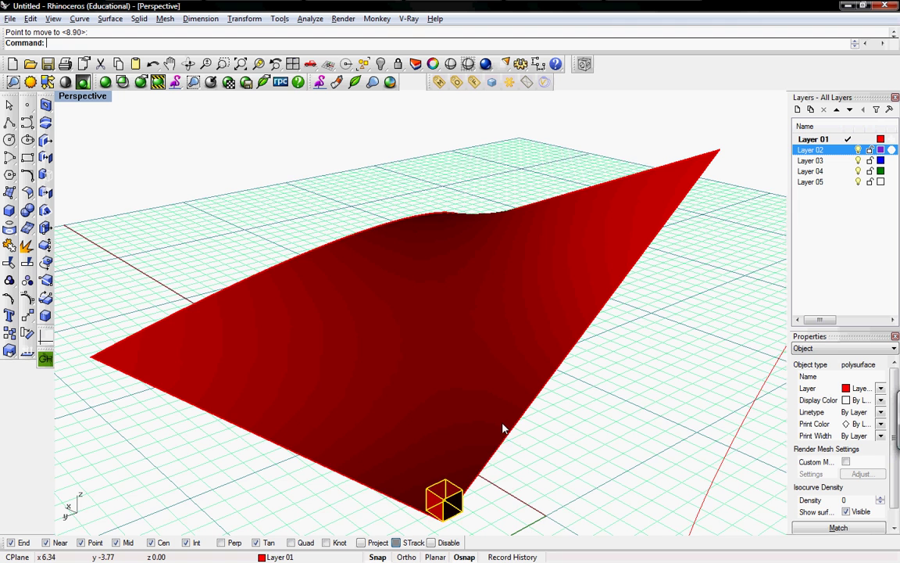
{"action": "right_click_drag", "start_coordinate": [502, 426], "coordinate": [481, 426]}
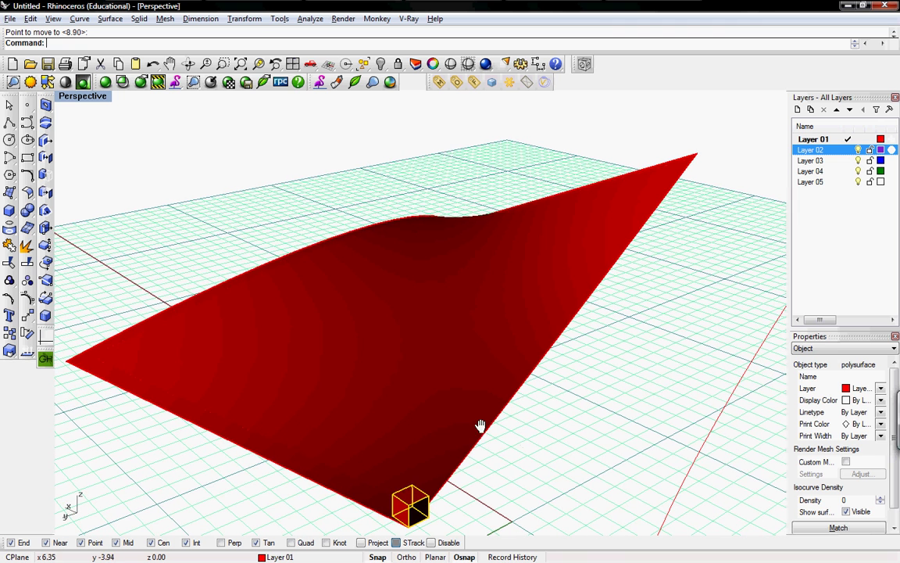
{"action": "left_click", "coordinate": [238, 19]}
{"action": "mouse_move", "coordinate": [258, 175]}
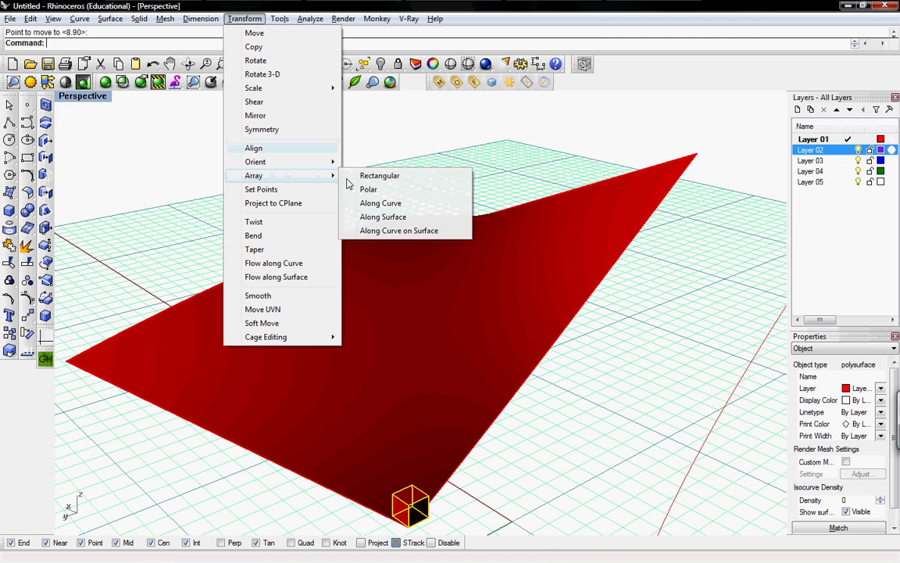
{"action": "left_click", "coordinate": [379, 216]}
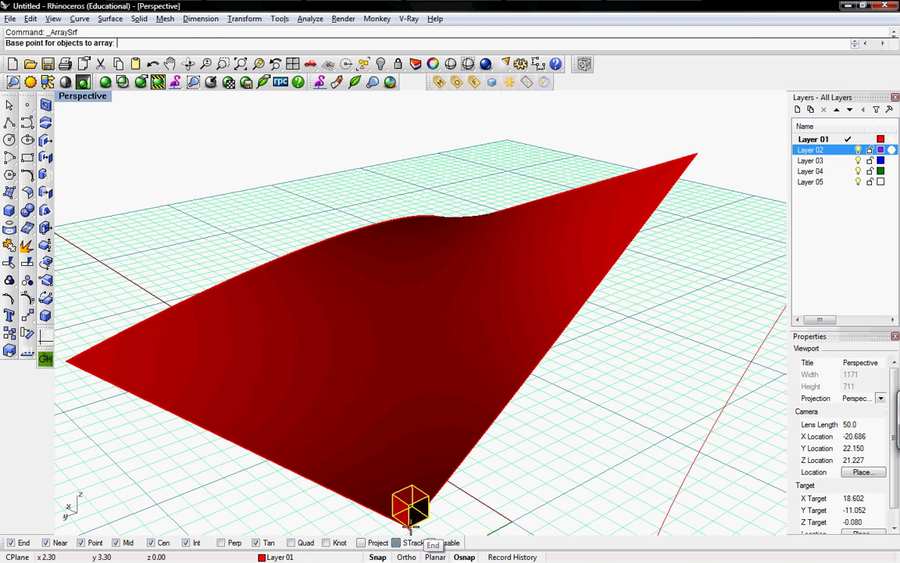
{"action": "left_click", "coordinate": [410, 525]}
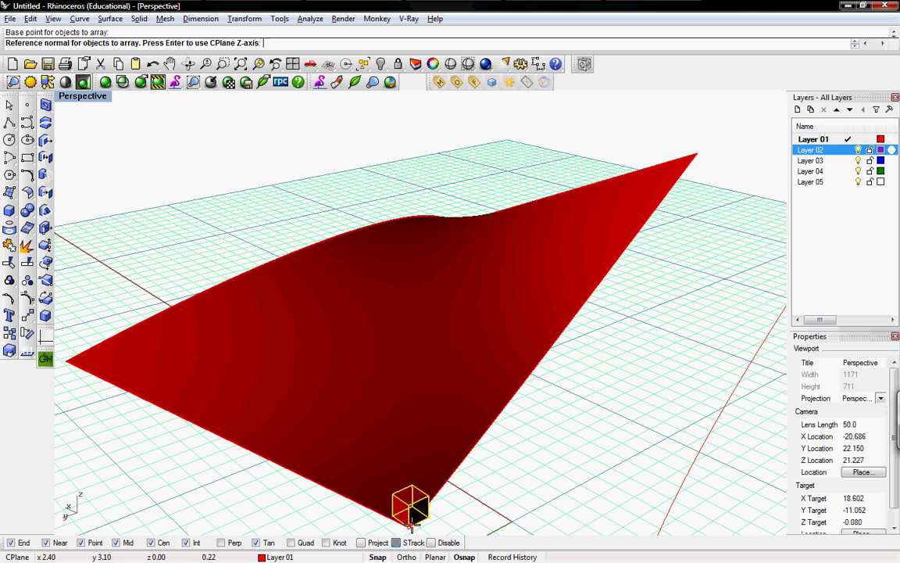
{"action": "key", "text": "Return"}
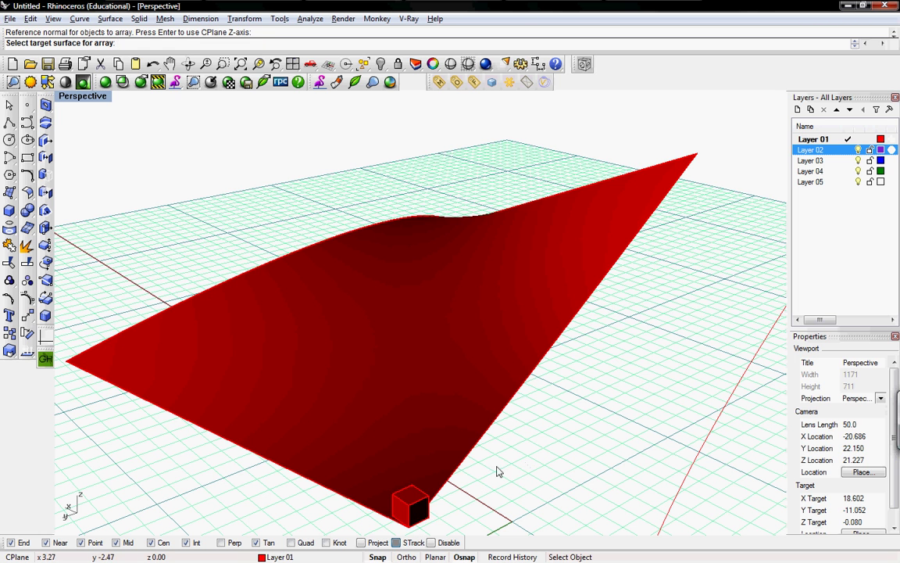
{"action": "left_click", "coordinate": [449, 302]}
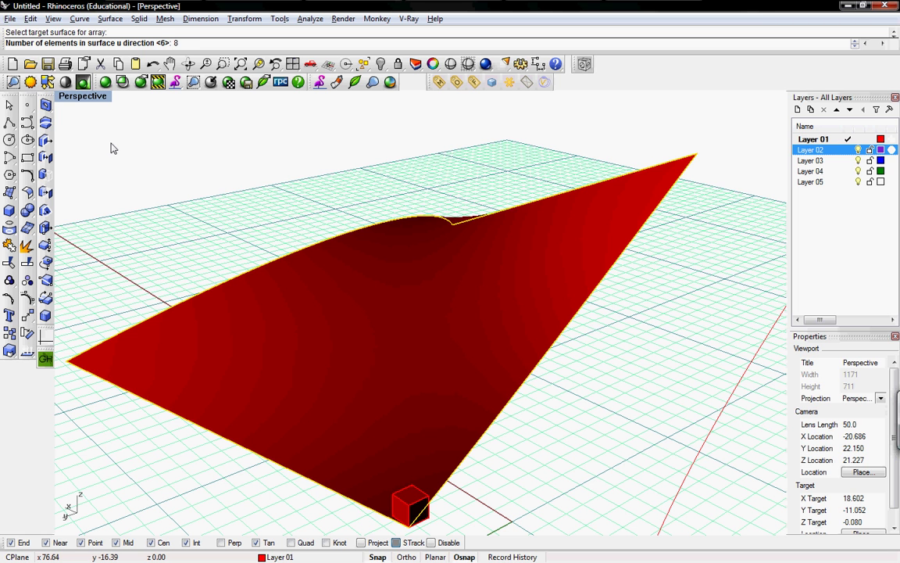
{"action": "key", "text": "Return"}
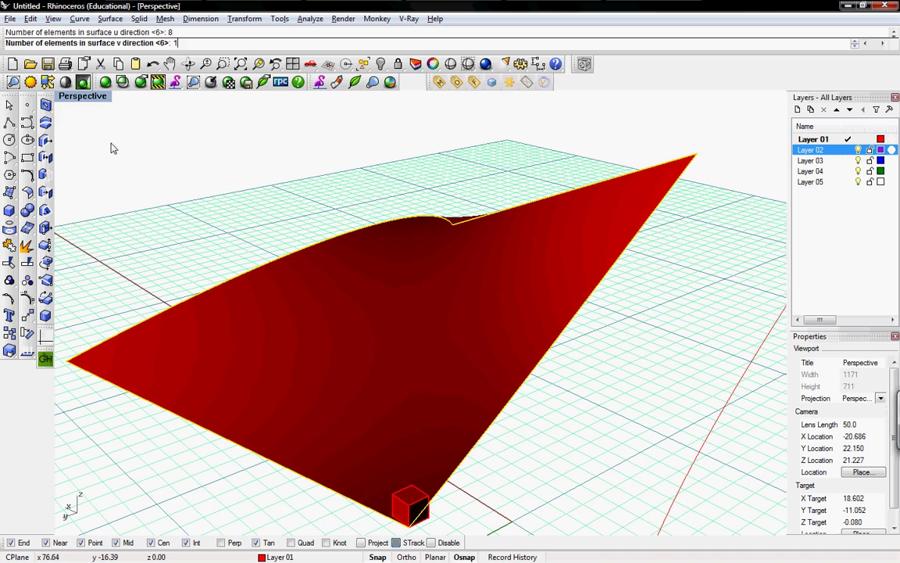
{"action": "key", "text": "Return"}
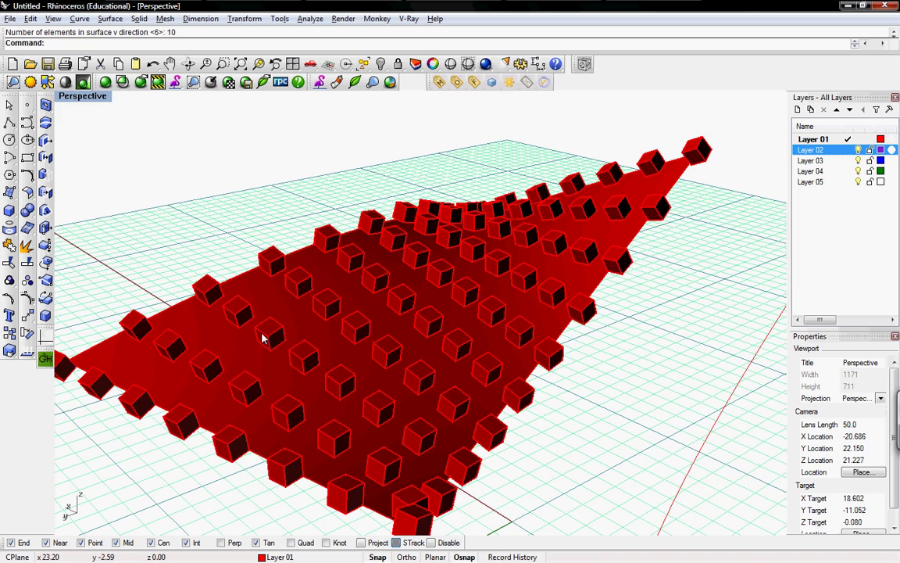
{"action": "right_click_drag", "start_coordinate": [280, 375], "coordinate": [372, 363]}
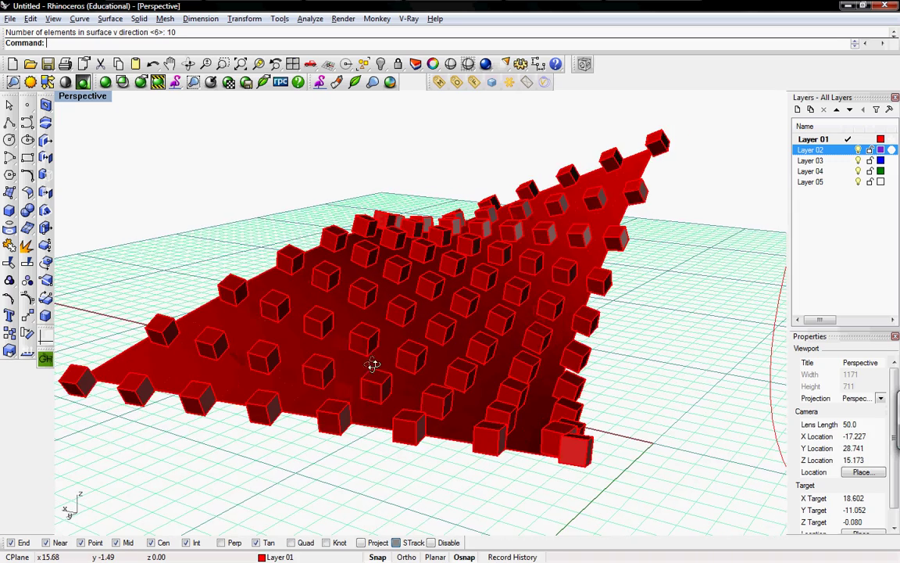